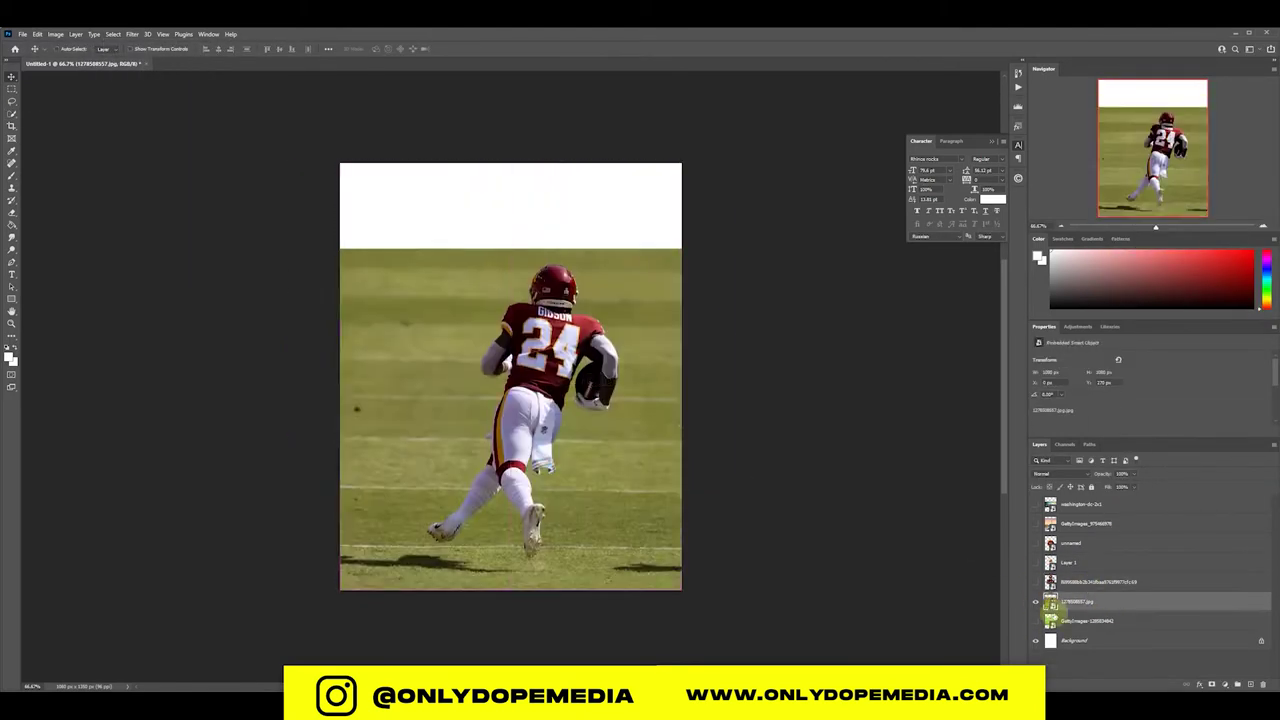
- Add a new layer, zoom in, and move the standing player to the left side
key("ctrl+j")
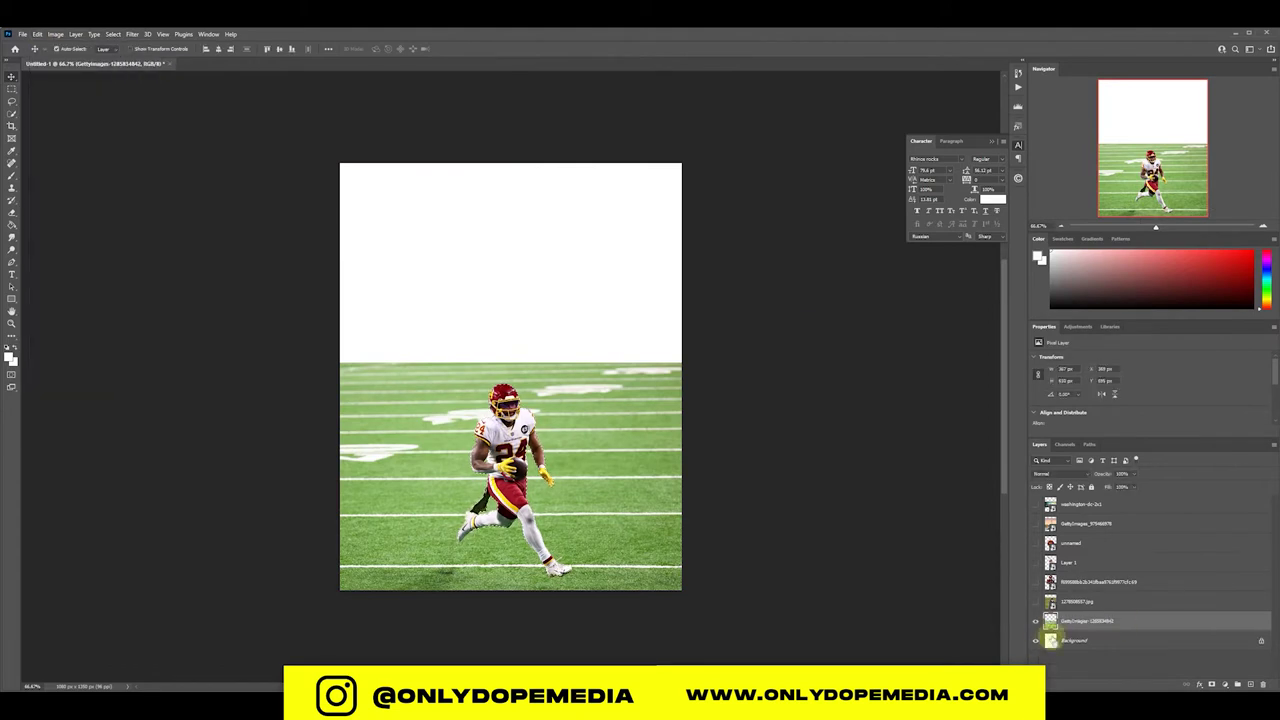
key("ctrl+plus")
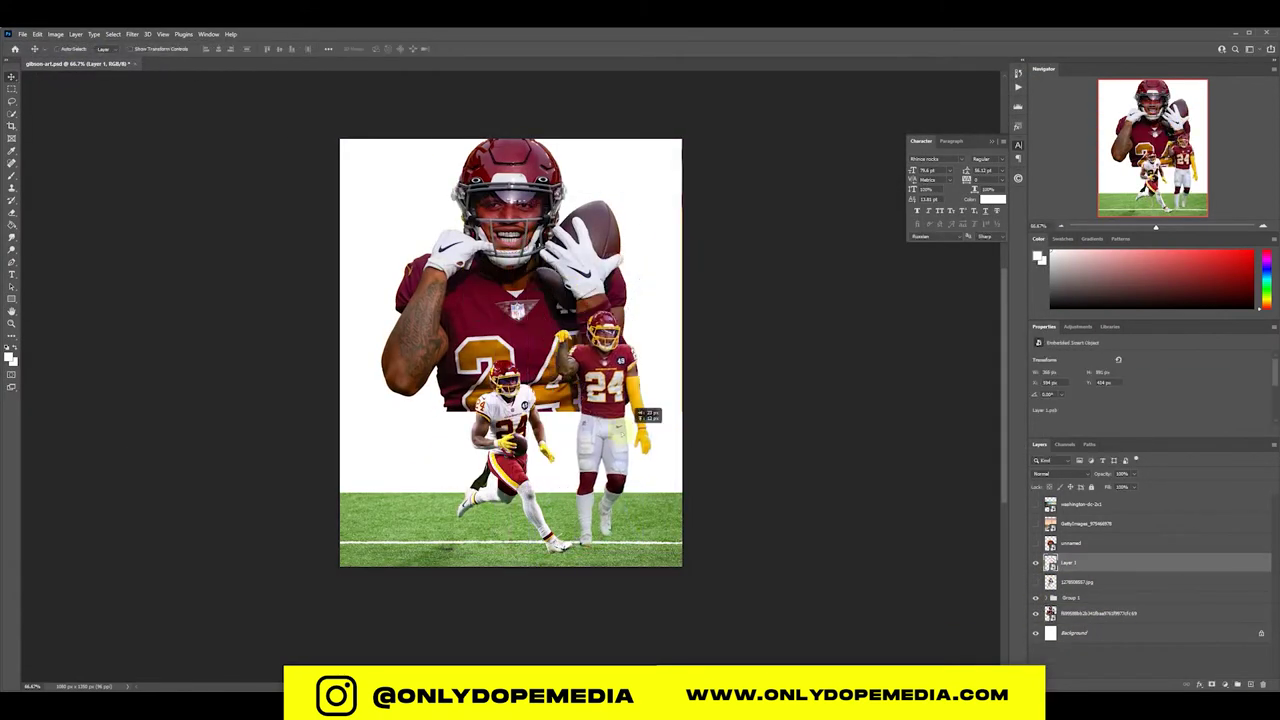
left_click_drag(621, 432, 451, 432)
- Place the back-view running player at the upper right and resize it
left_click(1110, 581)
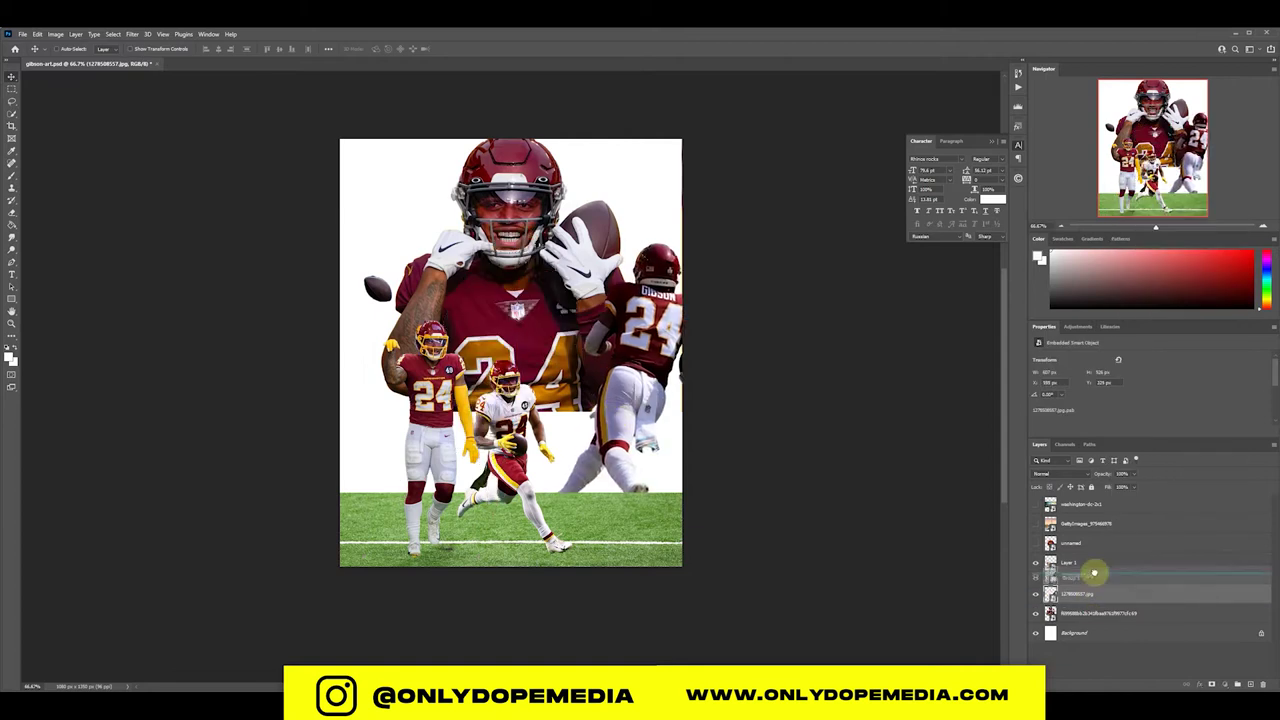
mouse_move(610, 420)
left_mouse_down()
mouse_move(395, 298)
mouse_move(630, 430)
mouse_move(470, 400)
left_mouse_up()
key("ctrl+t")
key("Return")
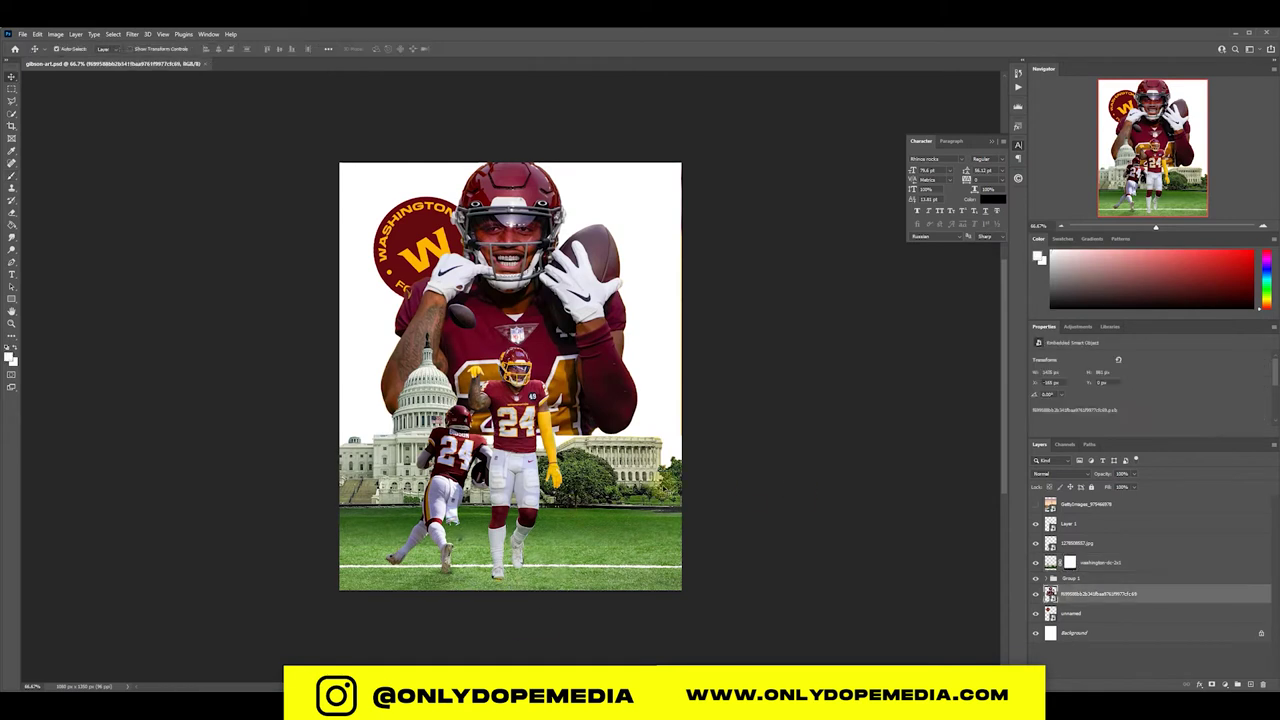
- Stretch the sunset sky to fill the canvas and move it beneath the other images
left_click_drag(866, 377, 869, 383)
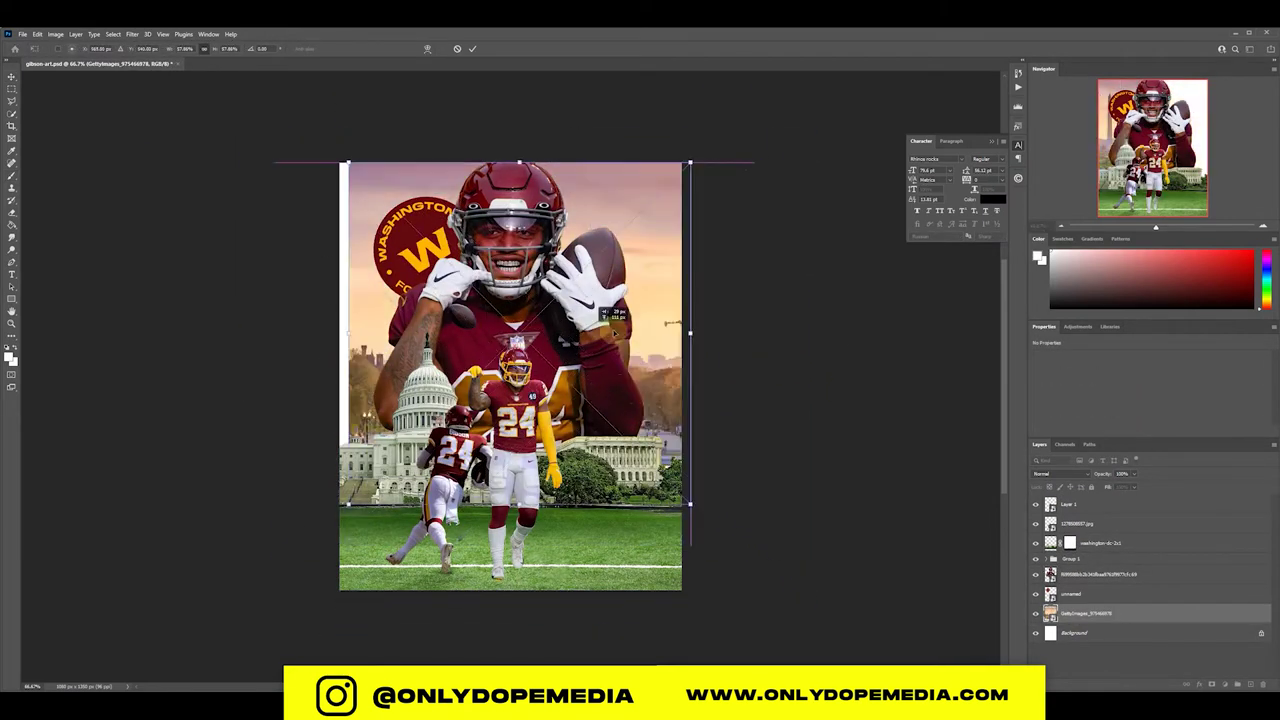
key("Return")
left_click_drag(1075, 523, 1109, 594)
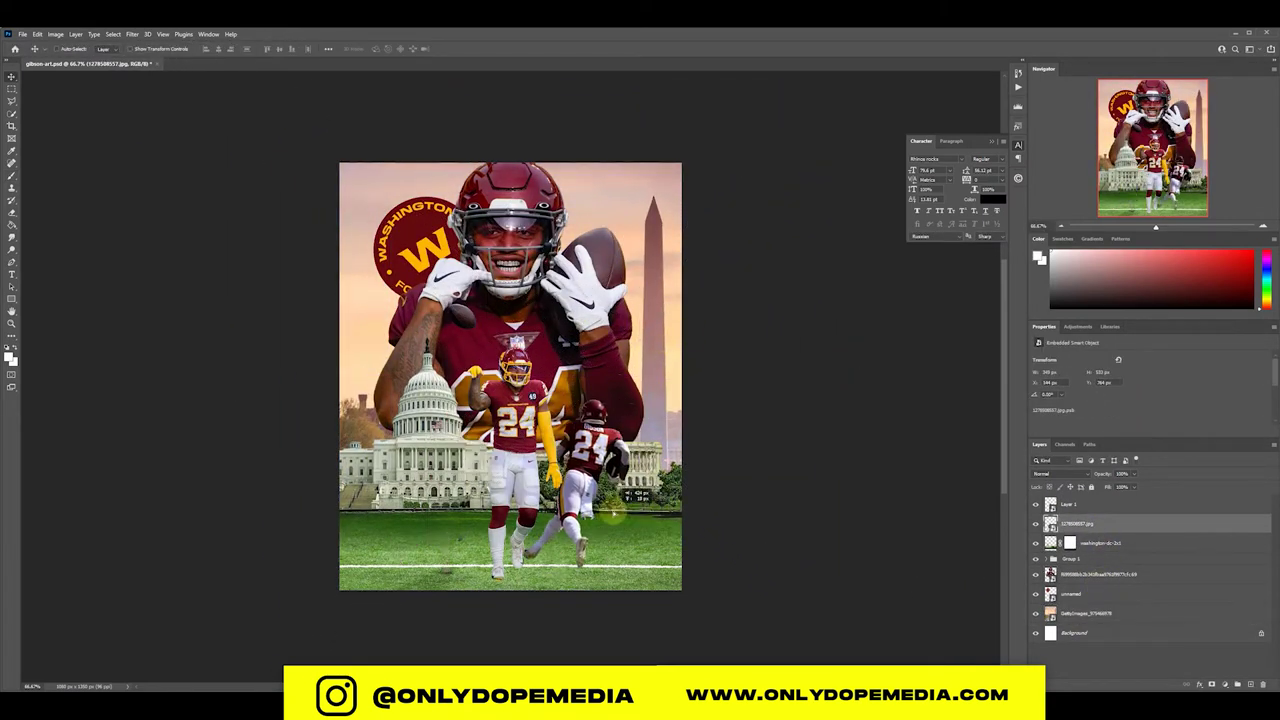
- Delete the back-view runner and select the standing player's layer
left_click_drag(440, 390, 447, 385)
key("Delete")
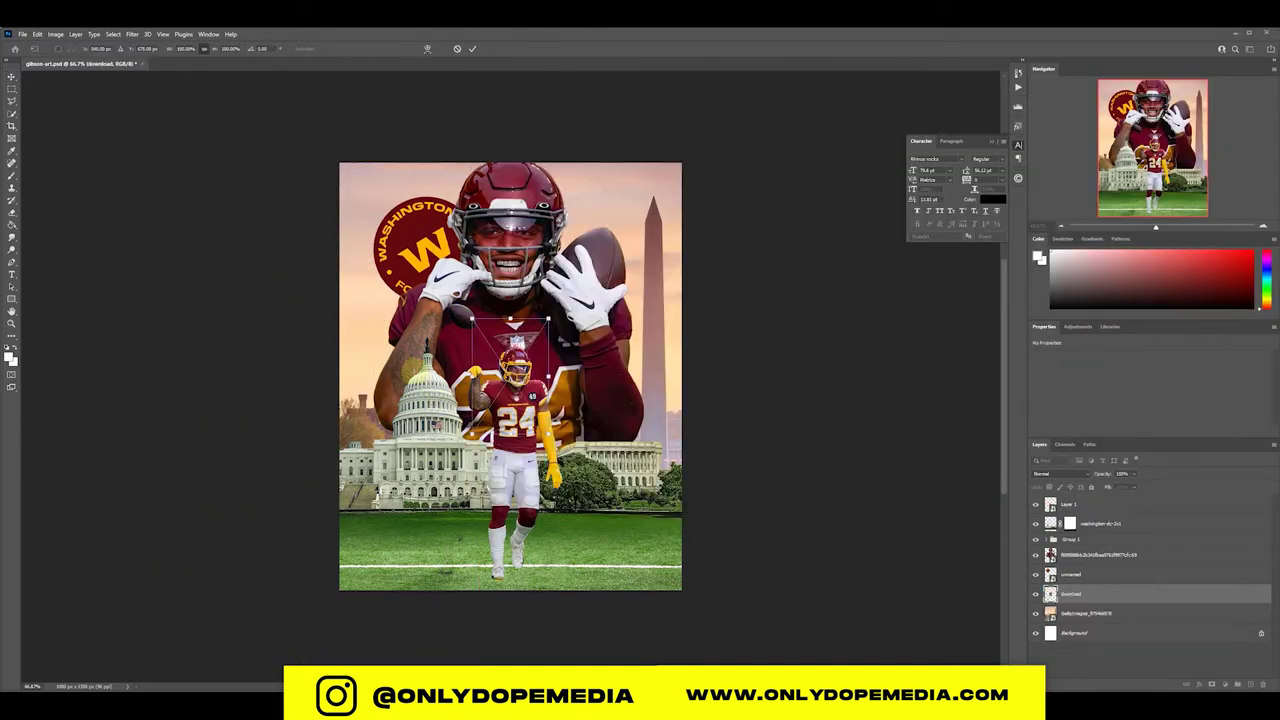
left_click(1068, 505)
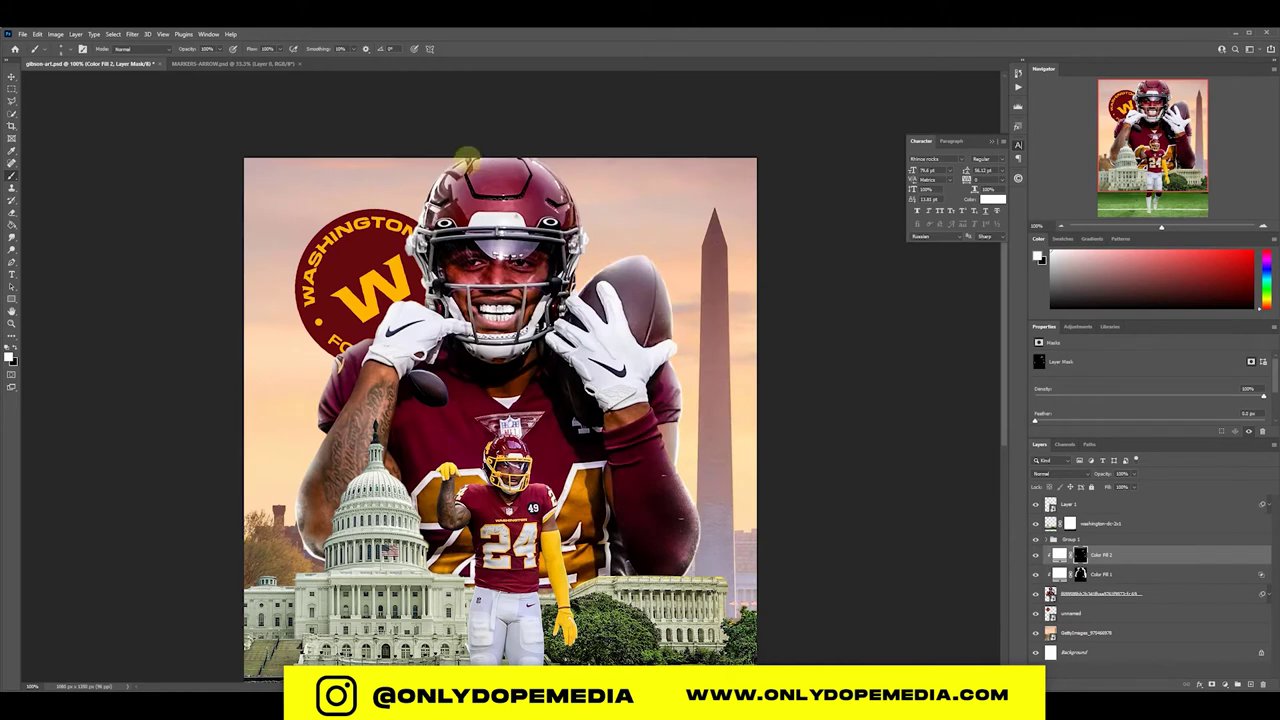
- Apply a Gaussian Blur to soften the white rim glow
scroll(505, 322, "up", 3)
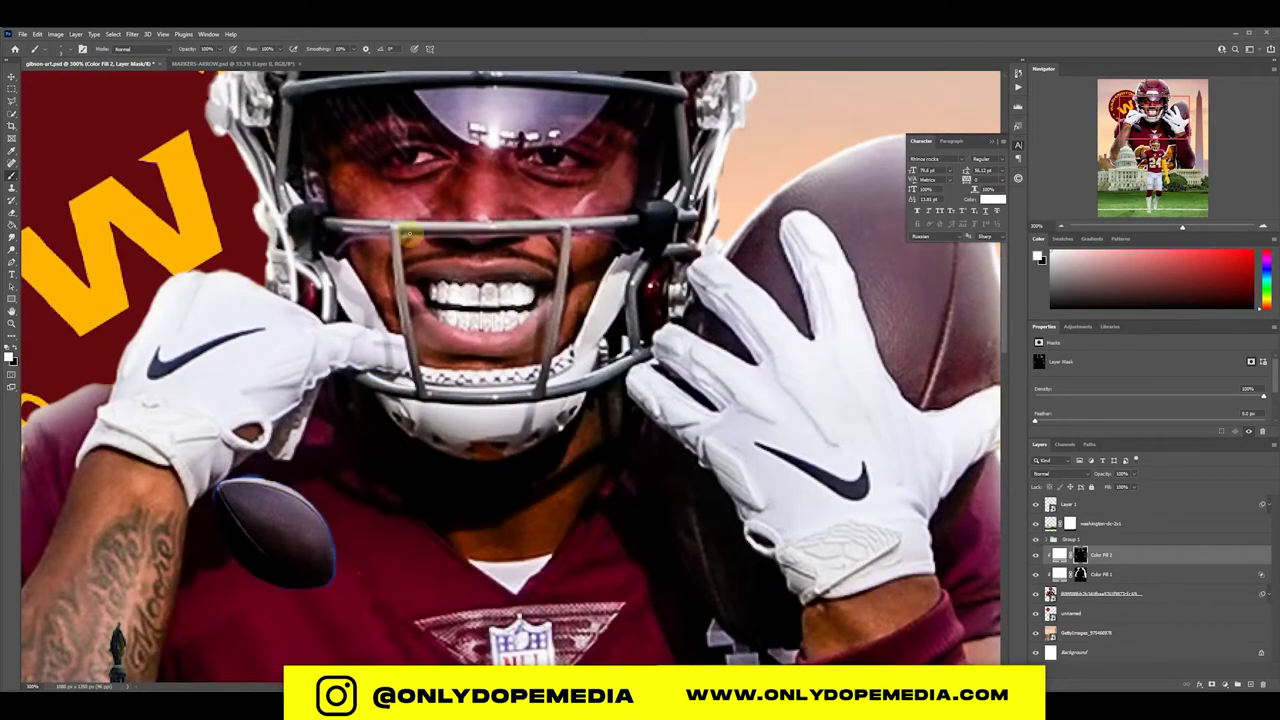
scroll(560, 233, "up", 3)
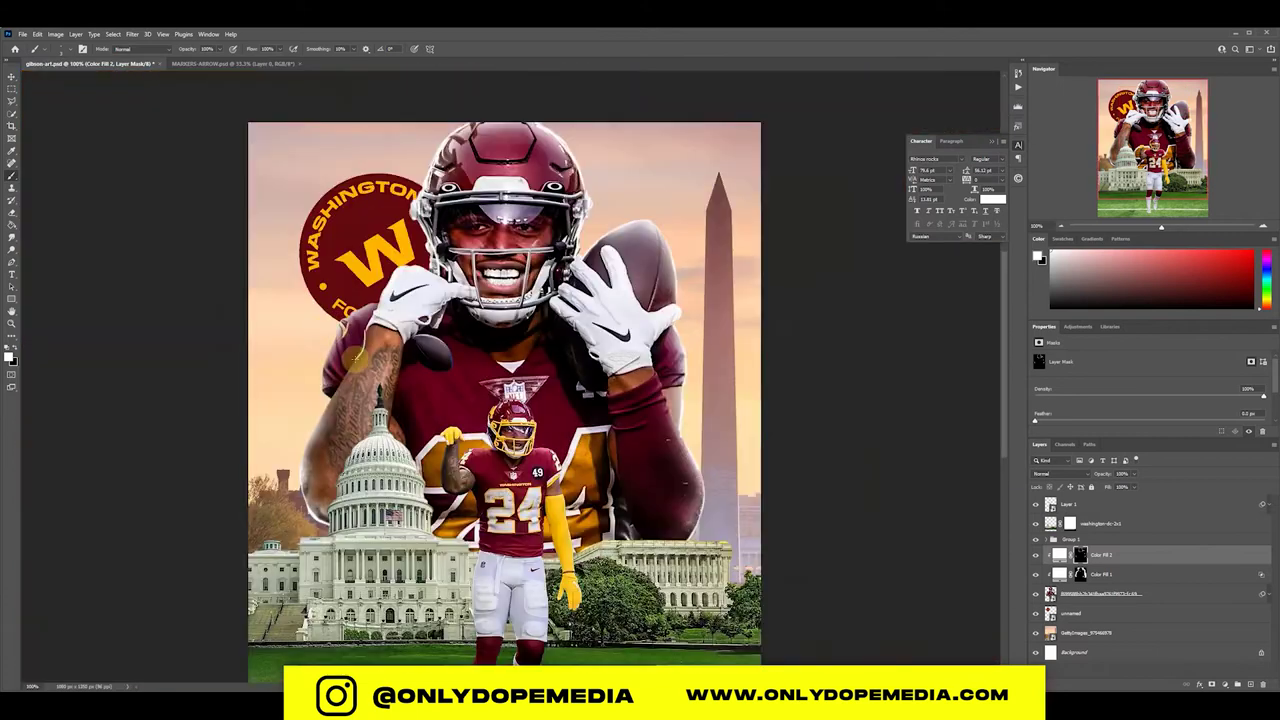
left_click_drag(340, 207, 385, 455)
key("ctrl+0")
left_click(132, 34)
left_click(170, 52)
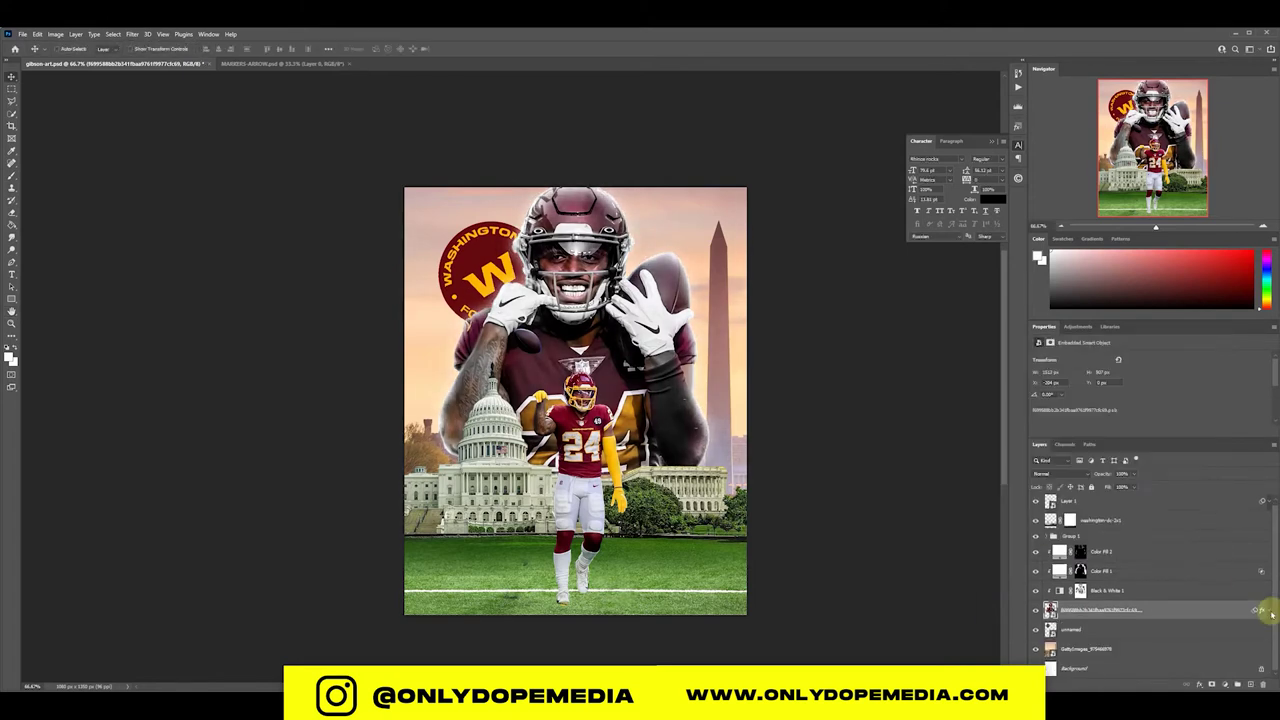
- Add a Black & White adjustment to the standing player's layer
left_click(1154, 502)
left_click(1211, 684)
left_click(1245, 620)
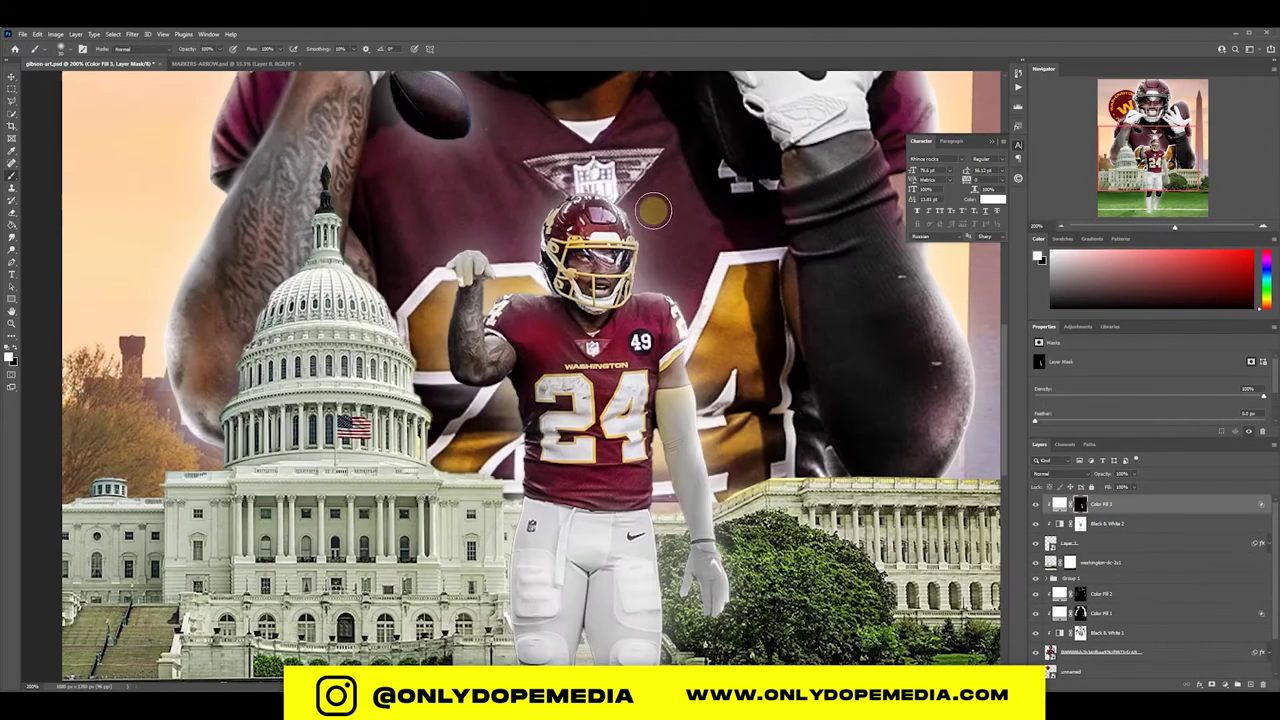
scroll(448, 380, "down", 5)
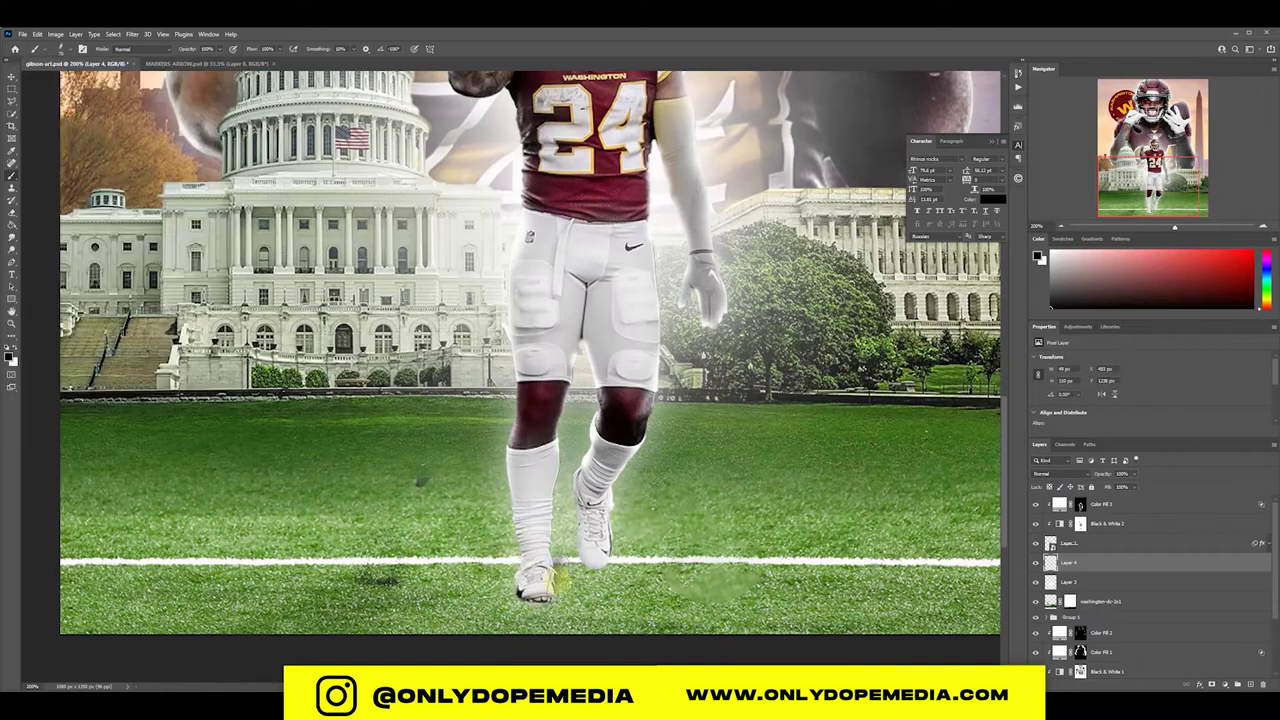
- Paint a dark shadow under the player's feet, Gaussian Blur it, and flip it onto the grass
mouse_move(565, 595)
left_mouse_down()
mouse_move(597, 572)
mouse_move(600, 595)
left_mouse_up()
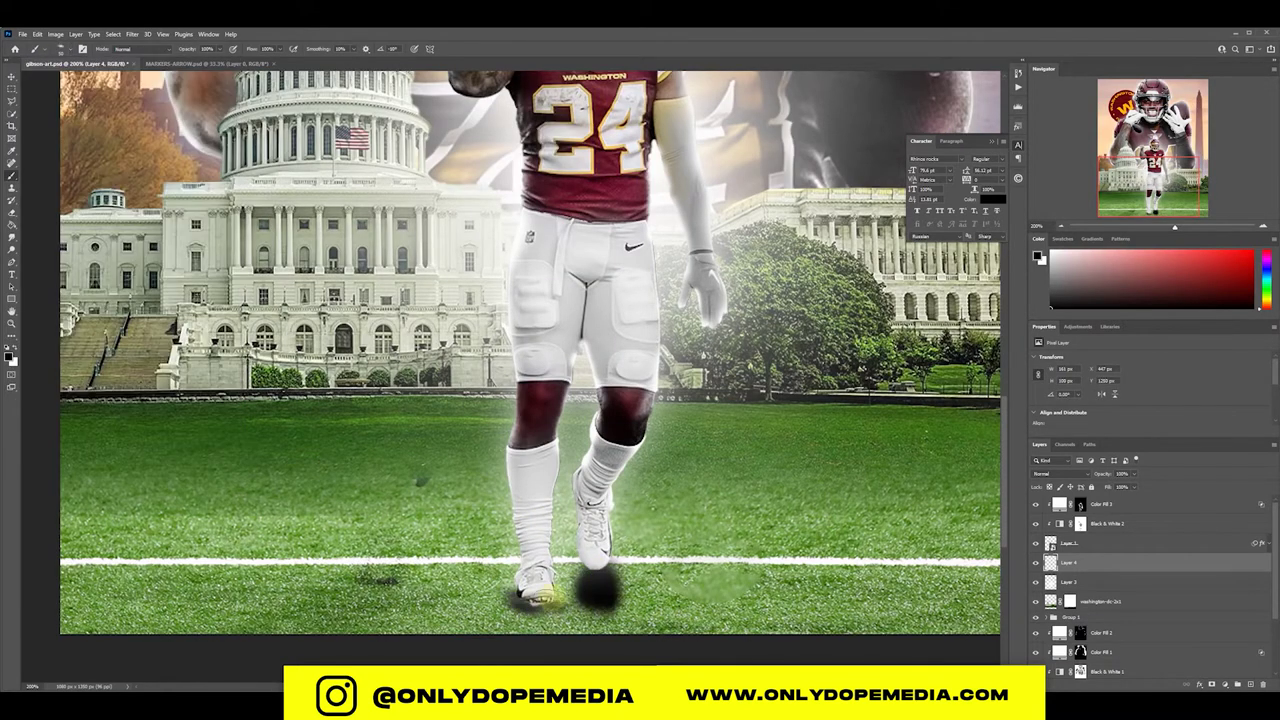
left_click(132, 34)
left_click(263, 171)
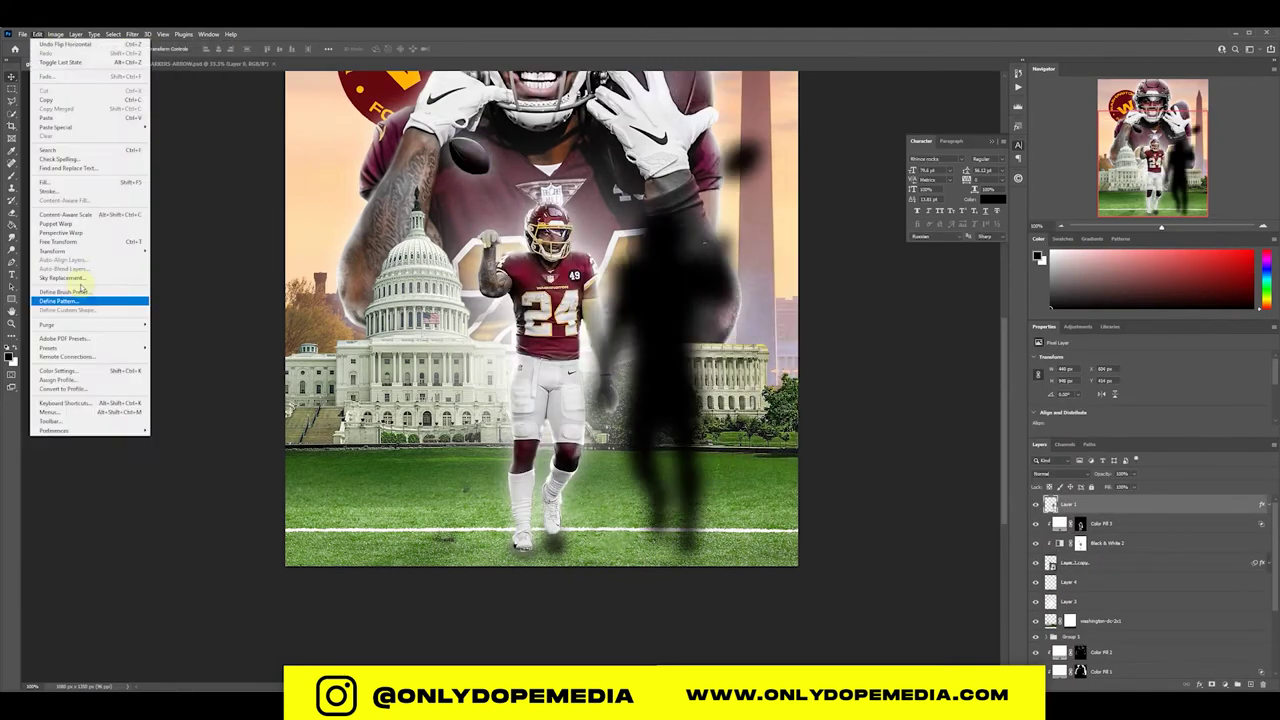
left_click(37, 34)
mouse_move(52, 251)
left_click(170, 428)
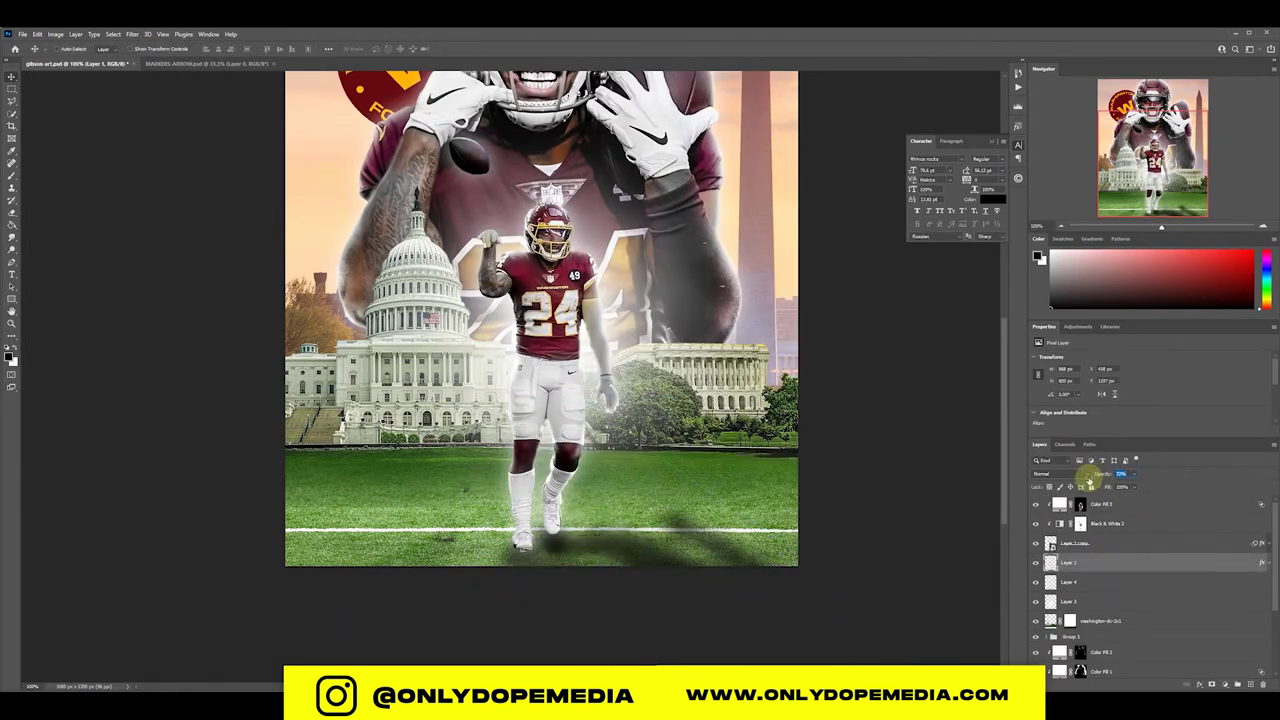
- Select a cloning tool with a soft brush
scroll(595, 550, "up", 1)
right_click(12, 176)
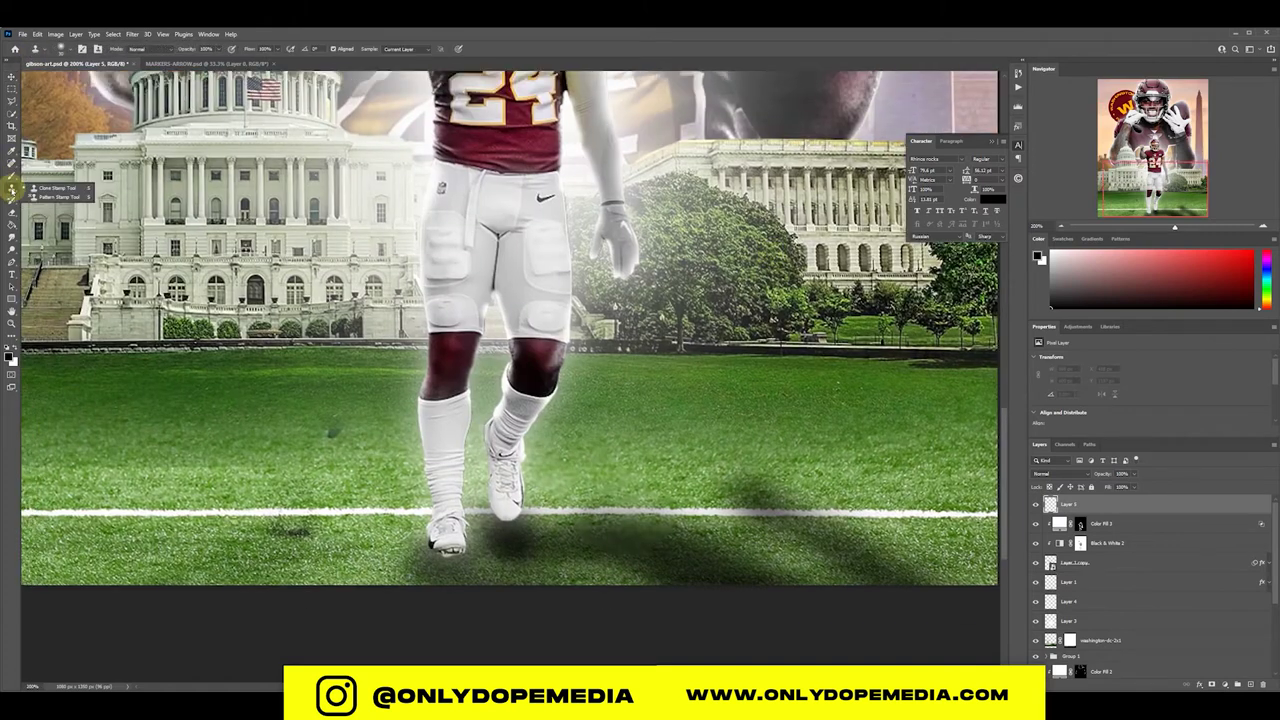
left_click(386, 394)
- Add a masked copy of the grass field revealing the player's lower legs, plus a new layer
left_click(1098, 545)
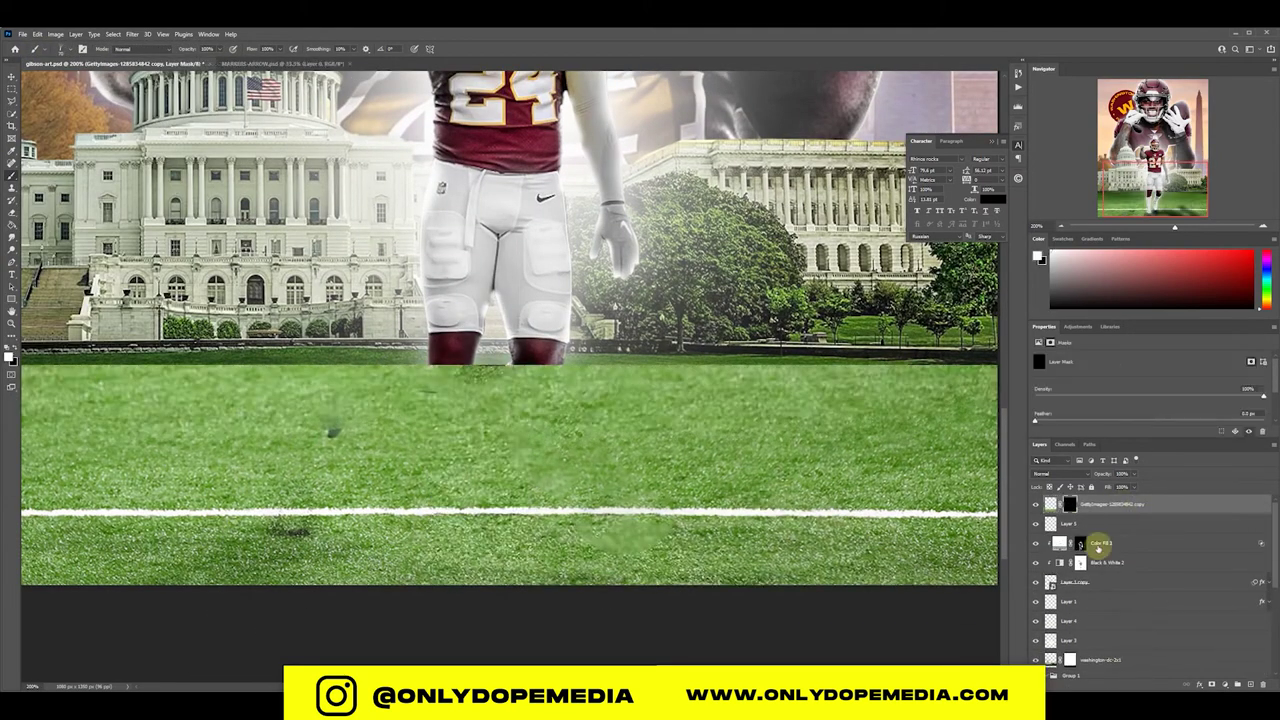
left_click(440, 550)
key("ctrl+shift+alt+n")
- Paint grass around the player's feet using two grass blade brushes
left_click(62, 48)
scroll(200, 350, "down", 5)
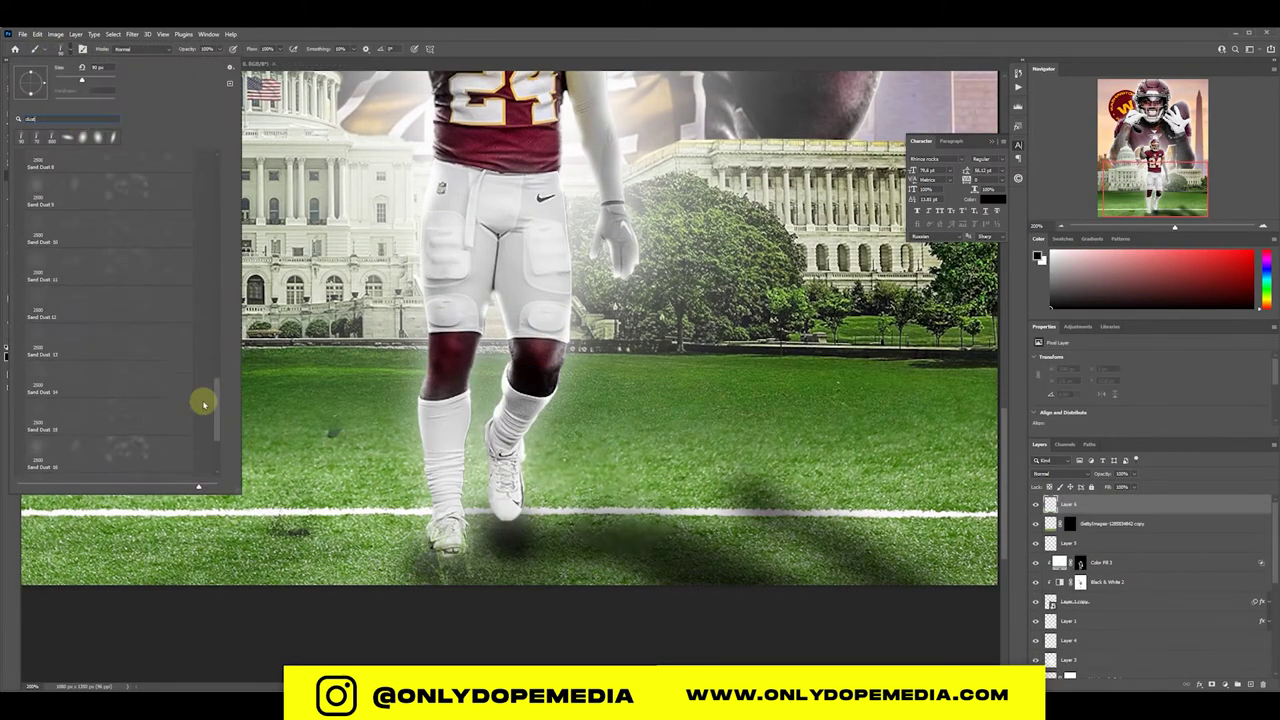
scroll(210, 250, "down", 3)
scroll(214, 300, "down", 5)
scroll(210, 390, "down", 5)
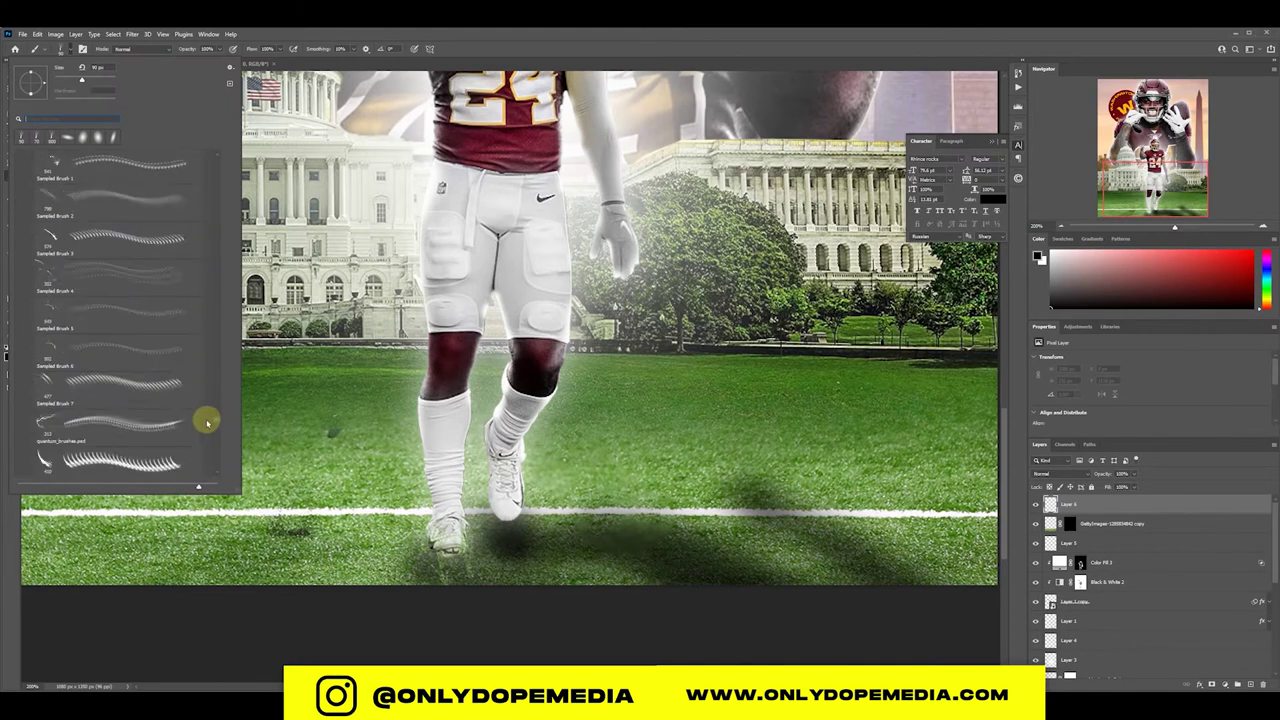
scroll(203, 430, "down", 5)
scroll(206, 450, "down", 5)
double_click(211, 461)
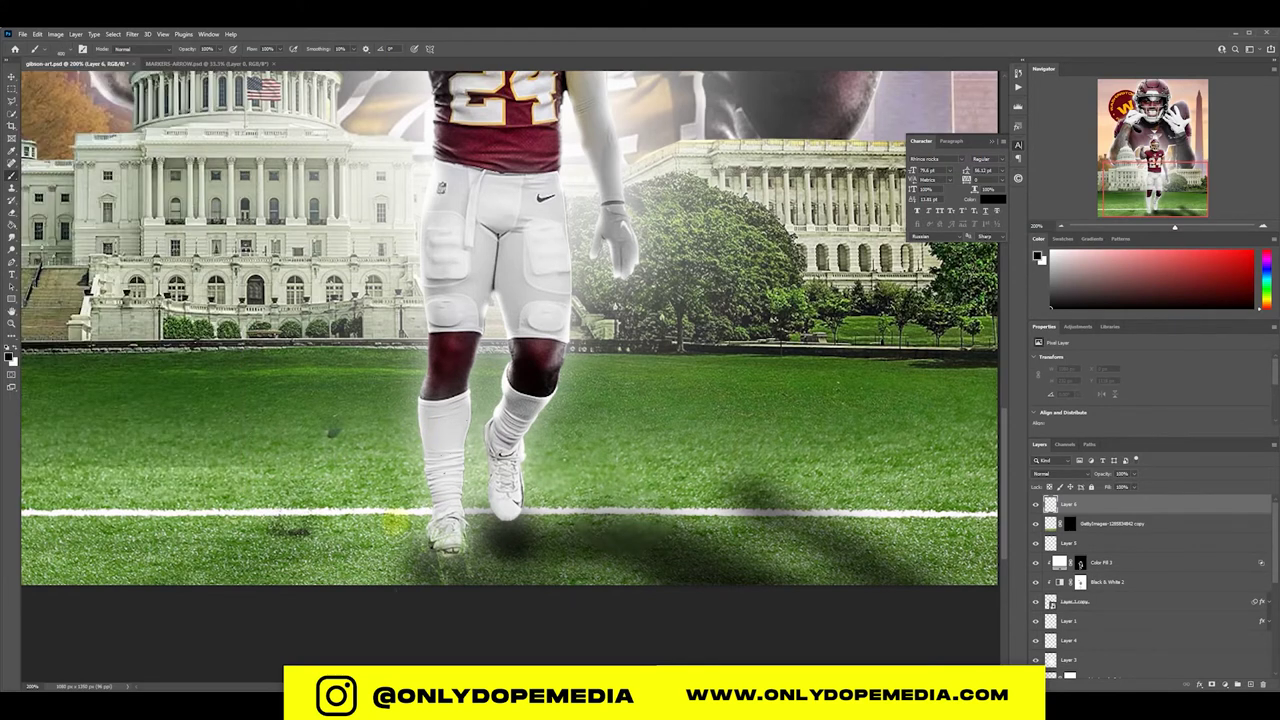
left_click(62, 48)
scroll(210, 330, "down", 5)
double_click(209, 391)
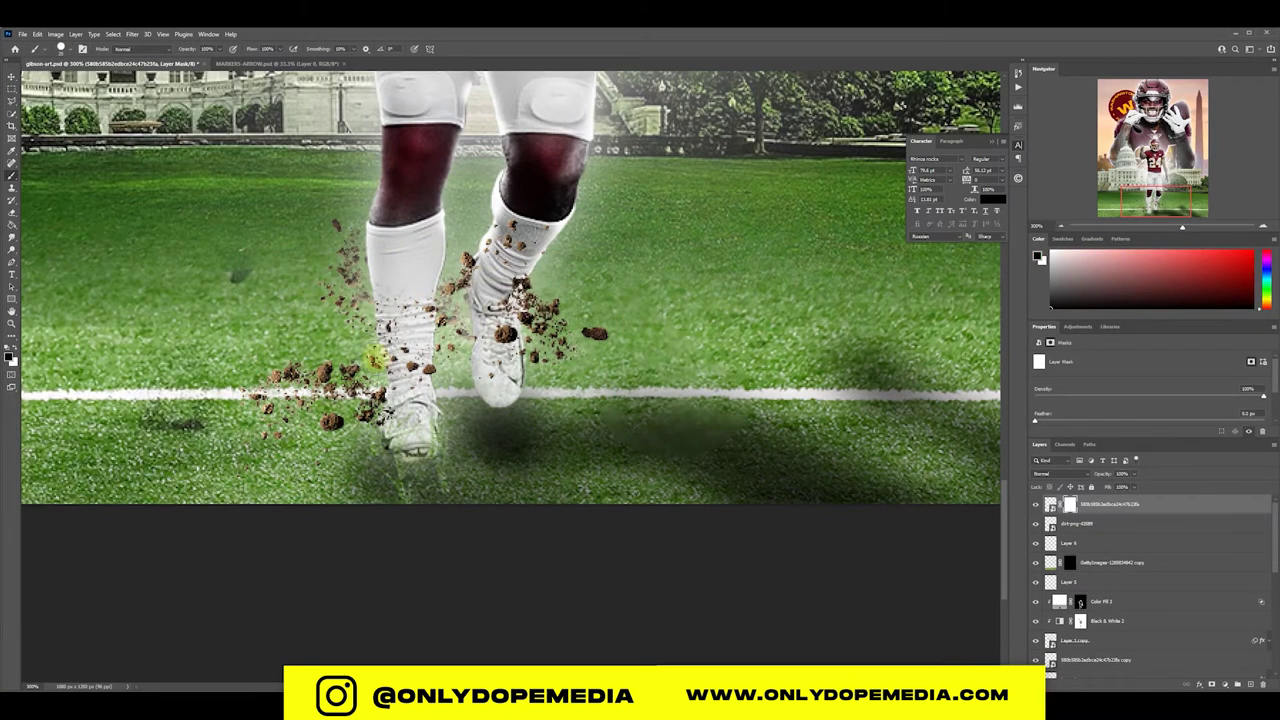
- Add a Hue/Saturation adjustment that desaturates the flying dirt clods
left_click(1226, 684)
left_click(1240, 612)
left_click_drag(1149, 410, 1087, 408)
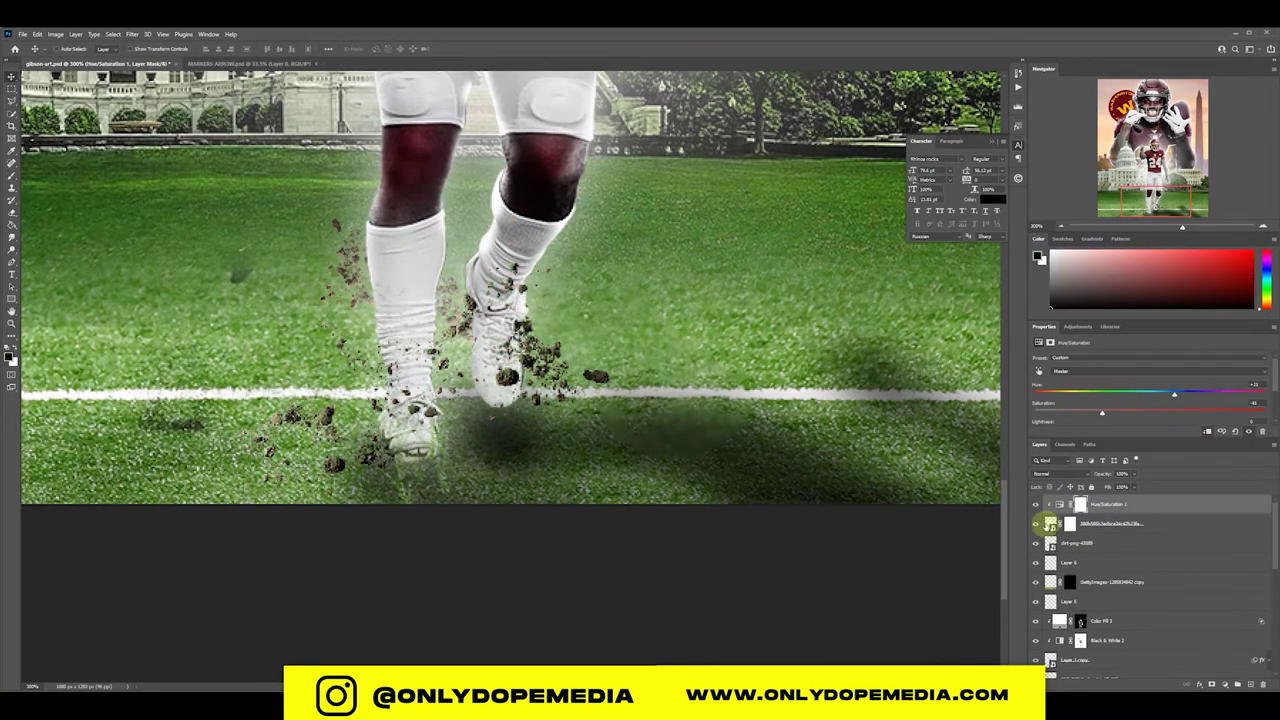
key("ctrl+0")
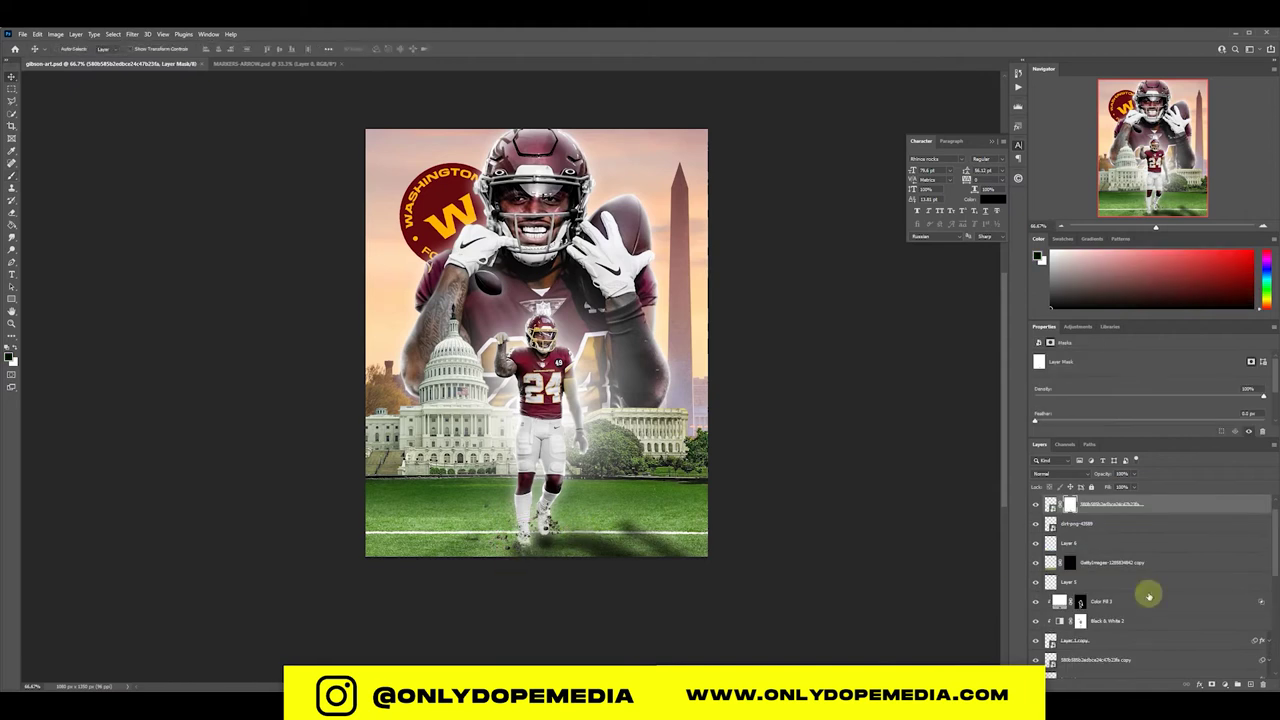
- Switch to the Sand Dust 6 smoke brush and set the paint colour
scroll(217, 408, "down", 5)
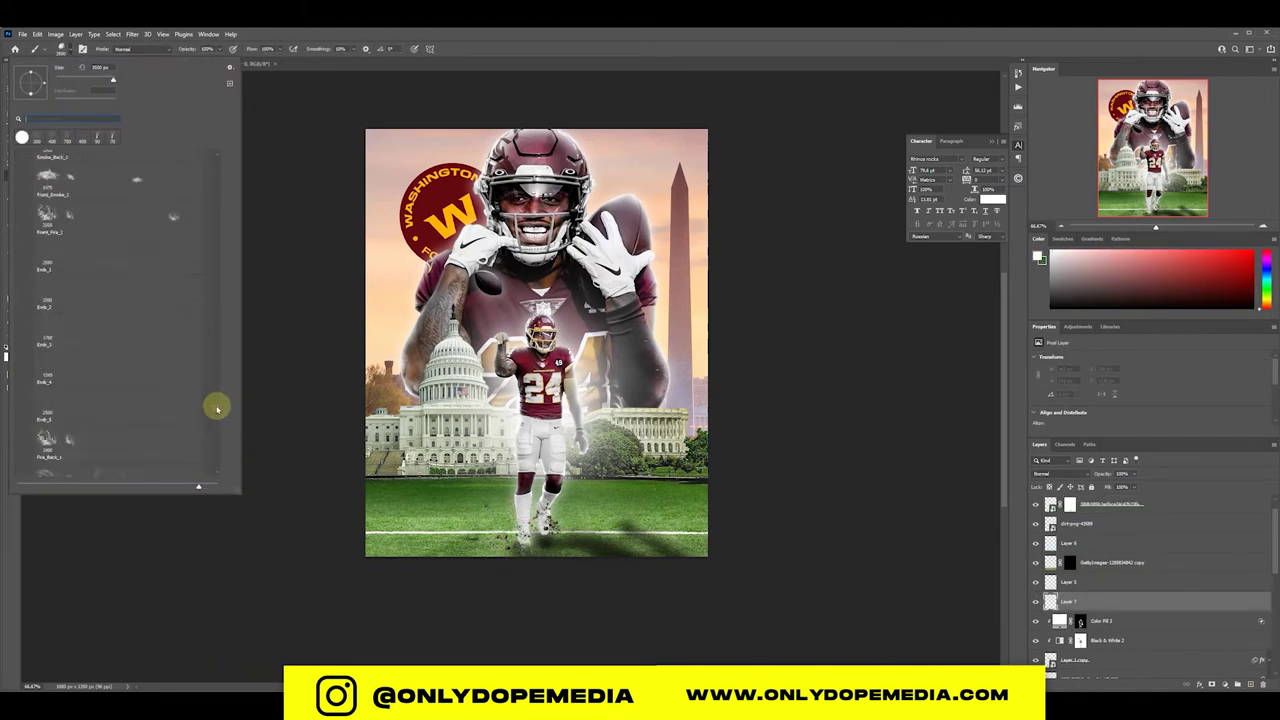
double_click(217, 408)
left_click(84, 48)
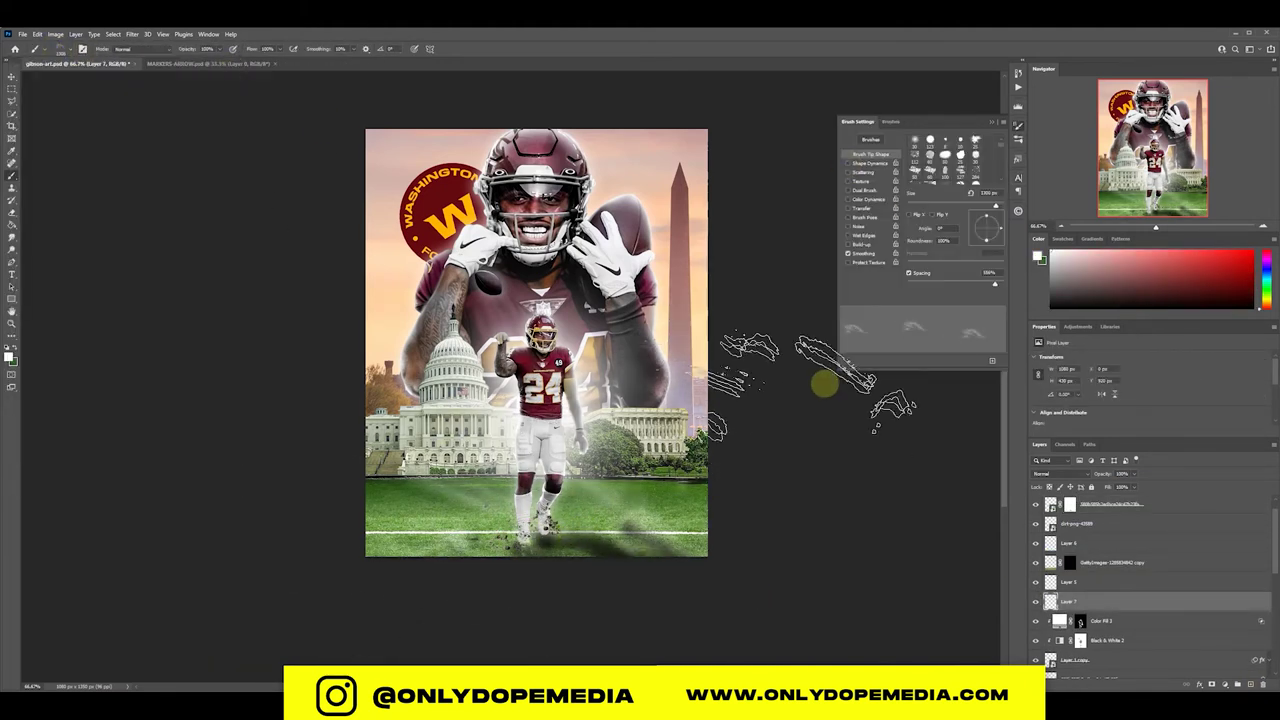
left_click(890, 121)
left_click(960, 287)
left_click(490, 545, "alt")
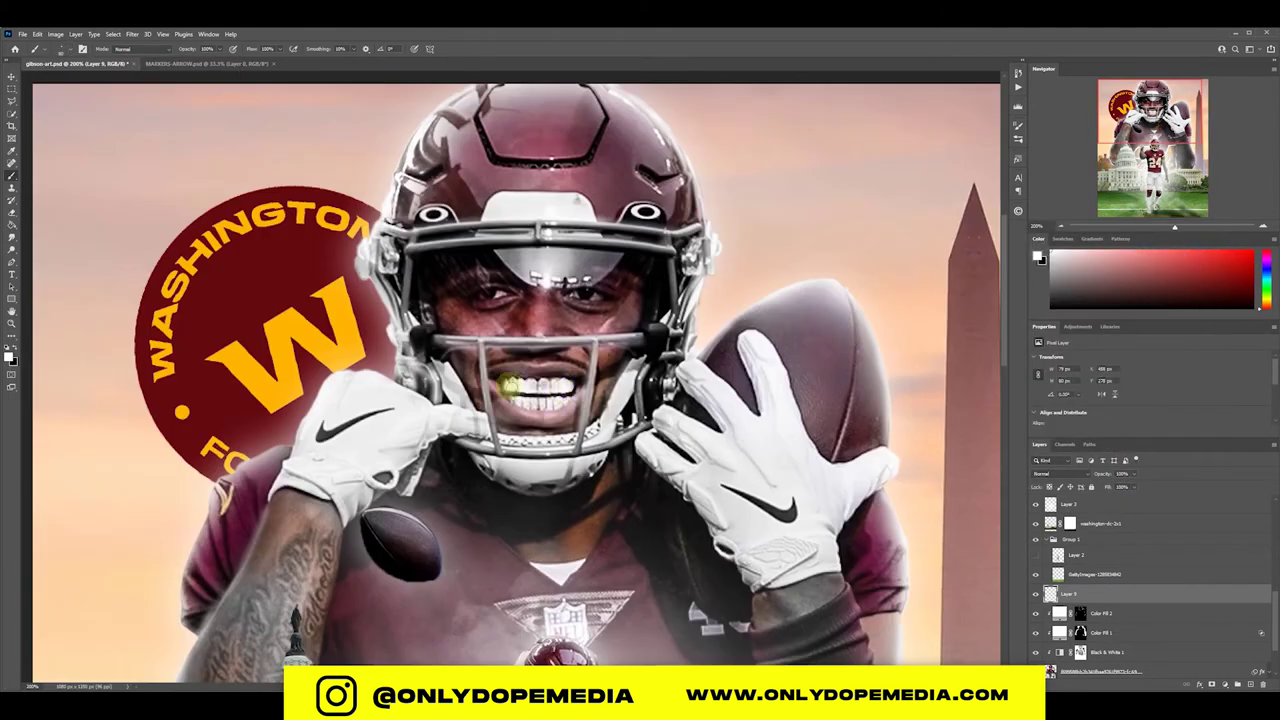
- Choose a textured grunge brush and browse the sampled brushes
left_click(62, 48)
scroll(206, 300, "up", 5)
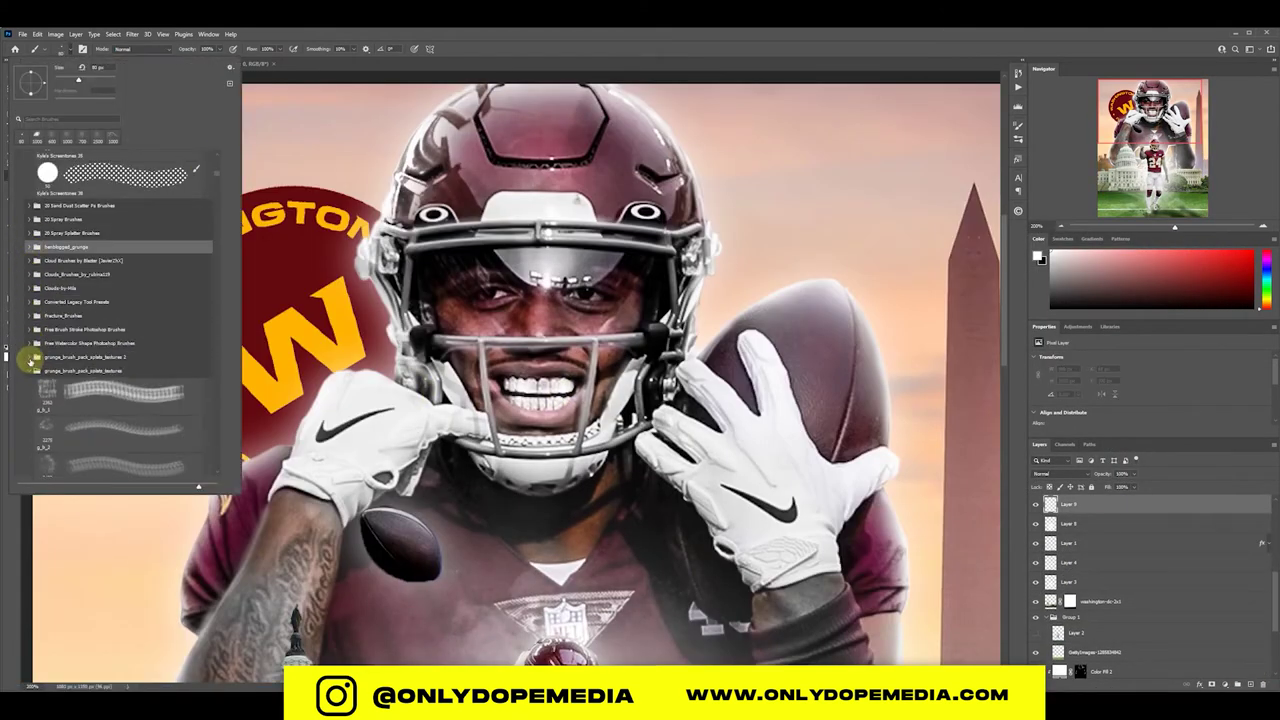
left_click(22, 197)
double_click(23, 277)
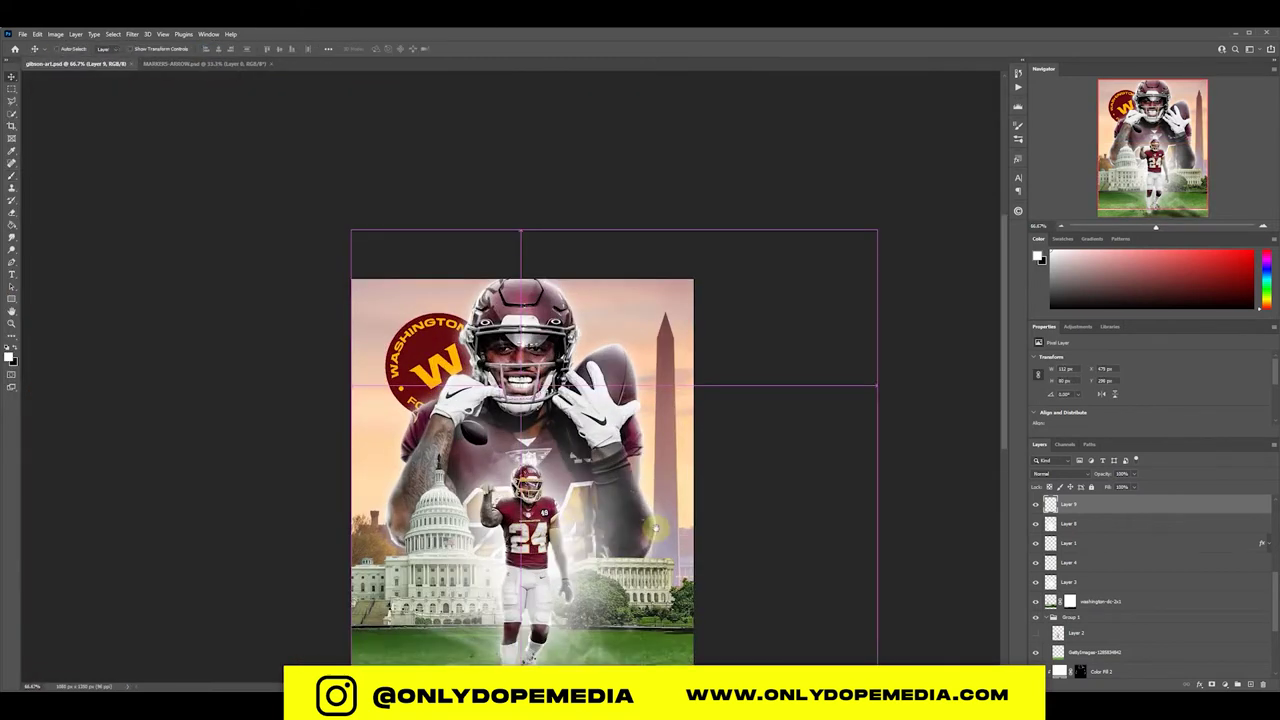
left_click(62, 48)
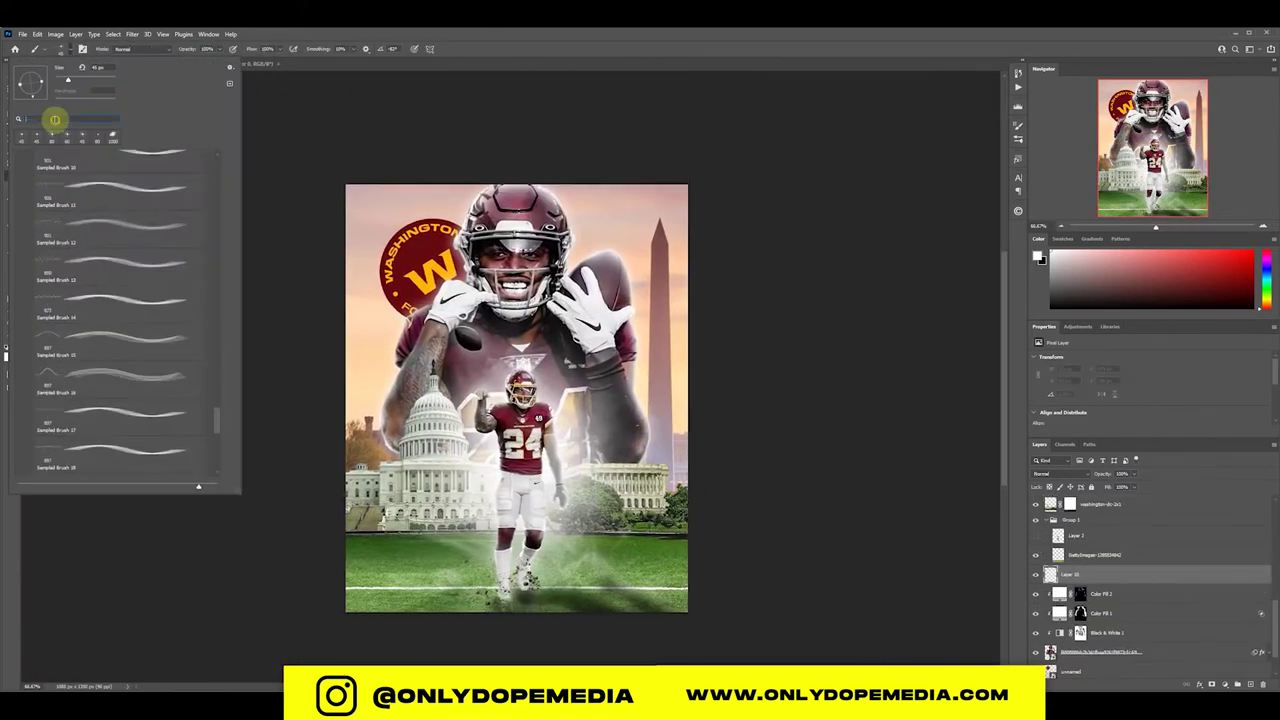
left_click(106, 170)
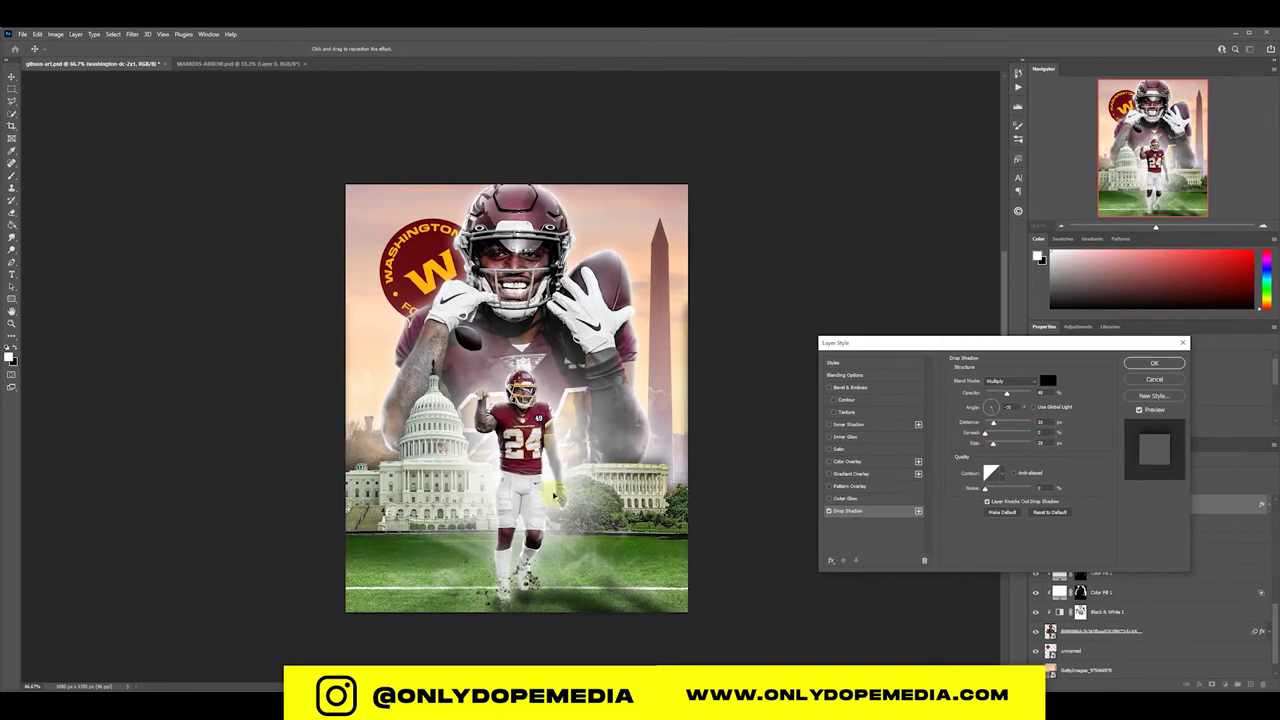
- Confirm the washington-dc drop shadow, set ANTONIO in a bold wide font, and move it top right
key("Return")
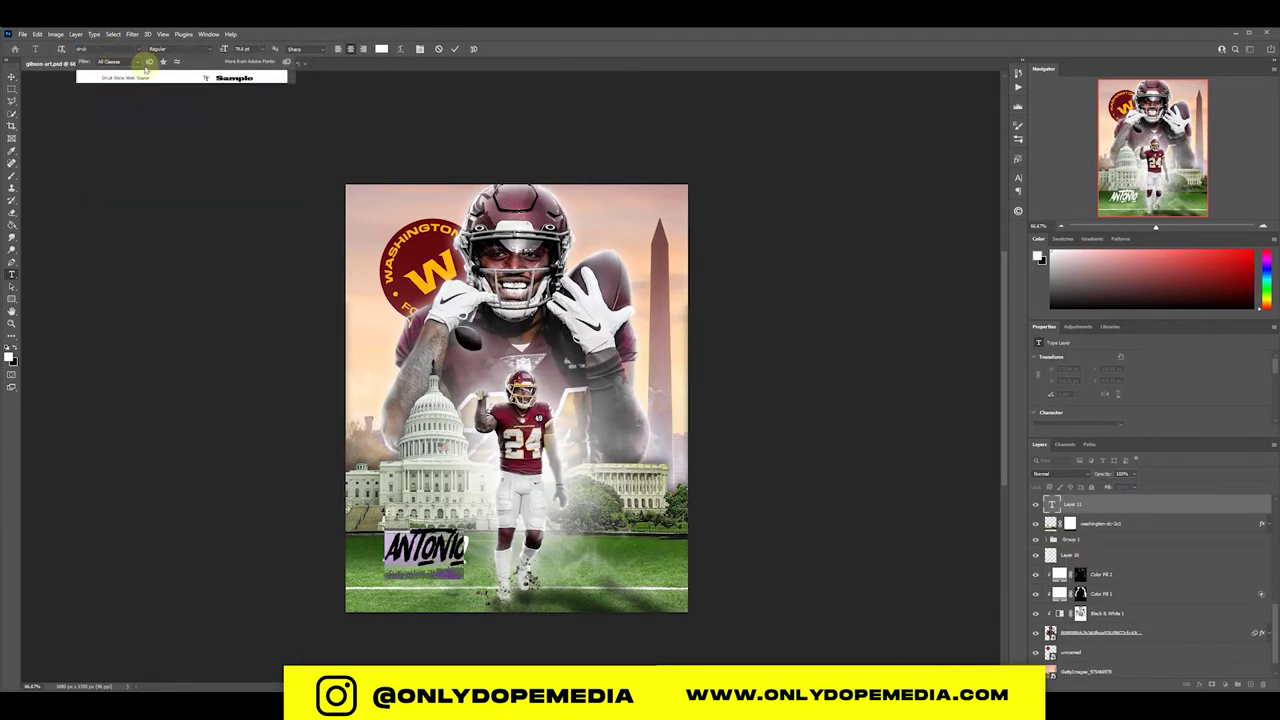
left_click(147, 77)
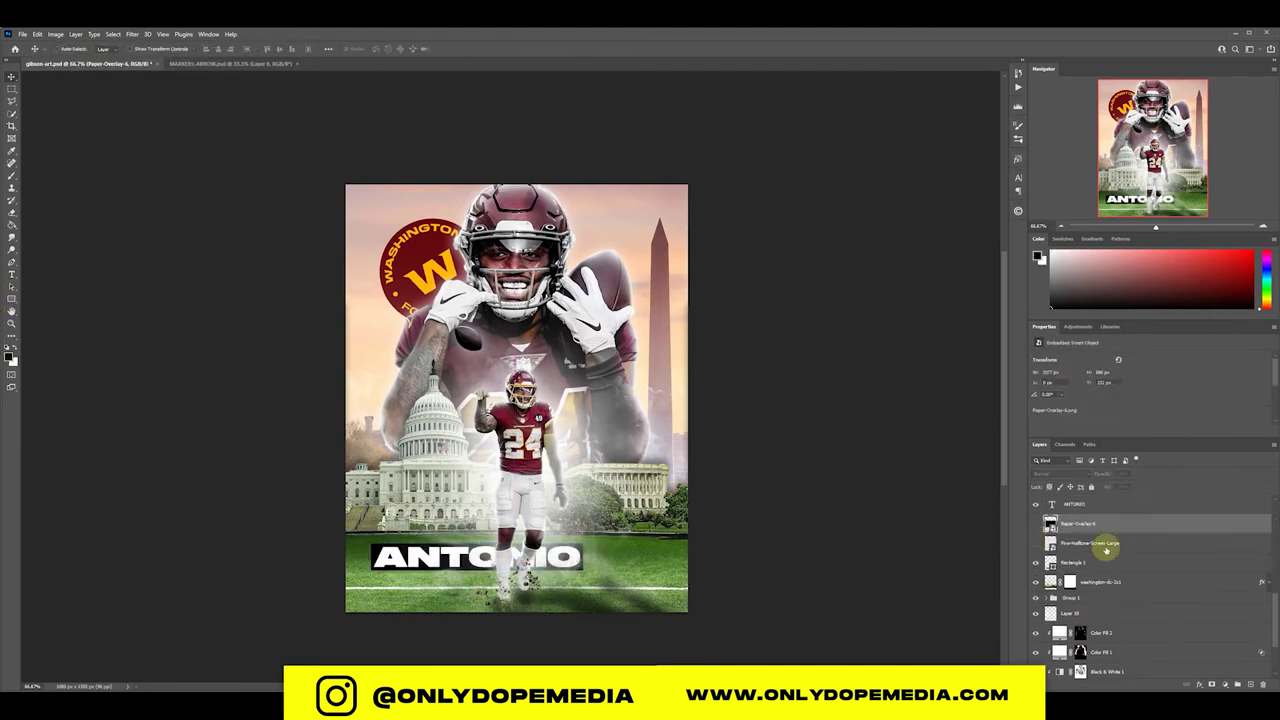
left_click_drag(529, 566, 652, 240)
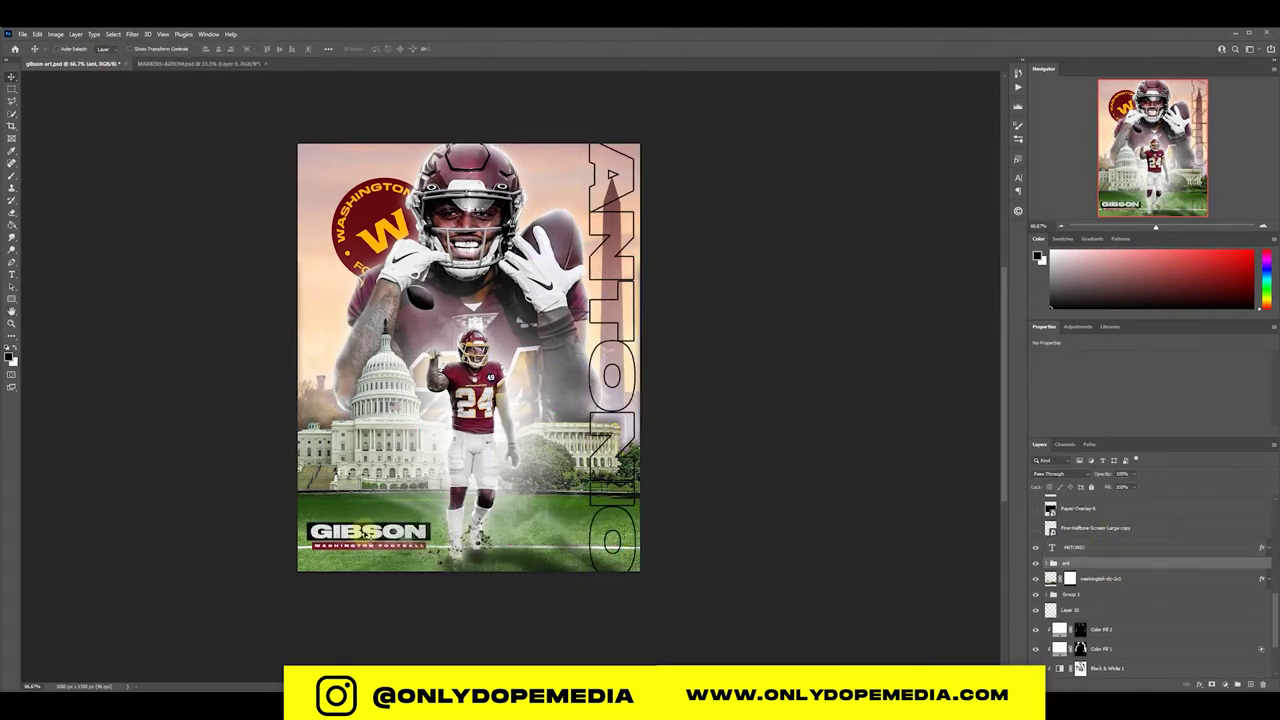
- Commit the ANTONIO text and move it down the poster's left edge
right_click(1133, 546)
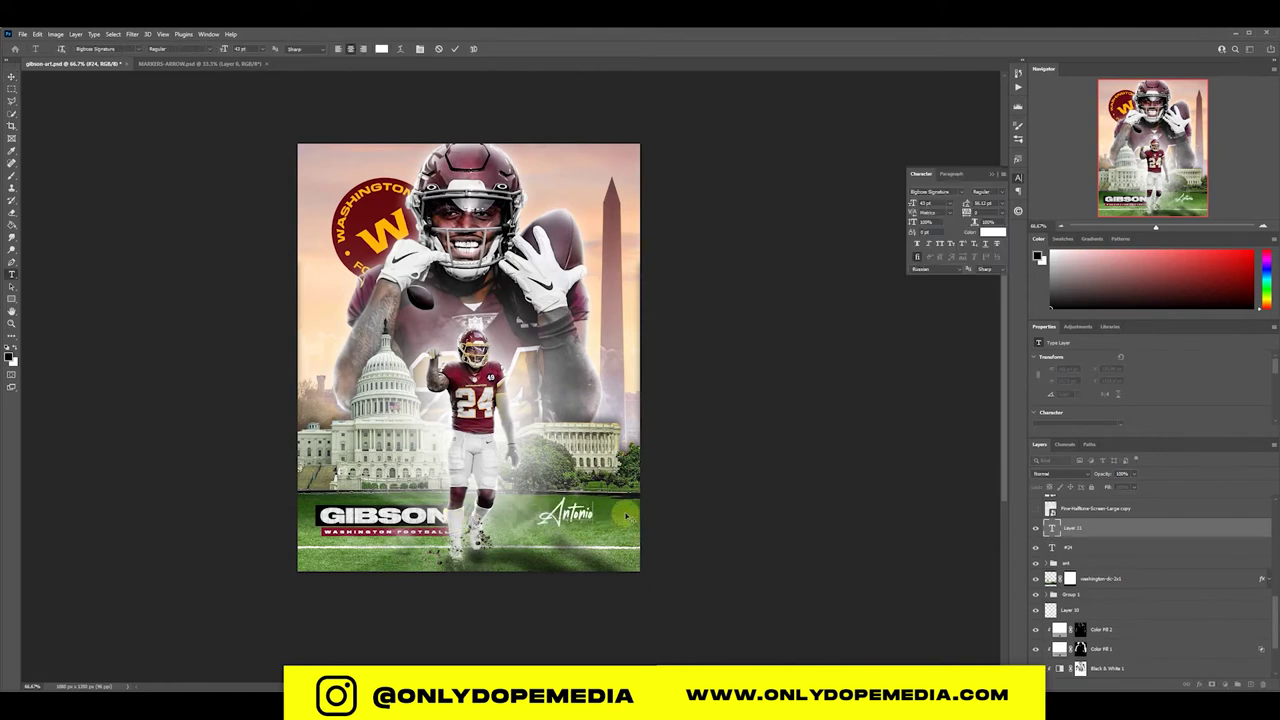
key("ctrl+Return")
key("v")
left_click_drag(626, 517, 408, 484)
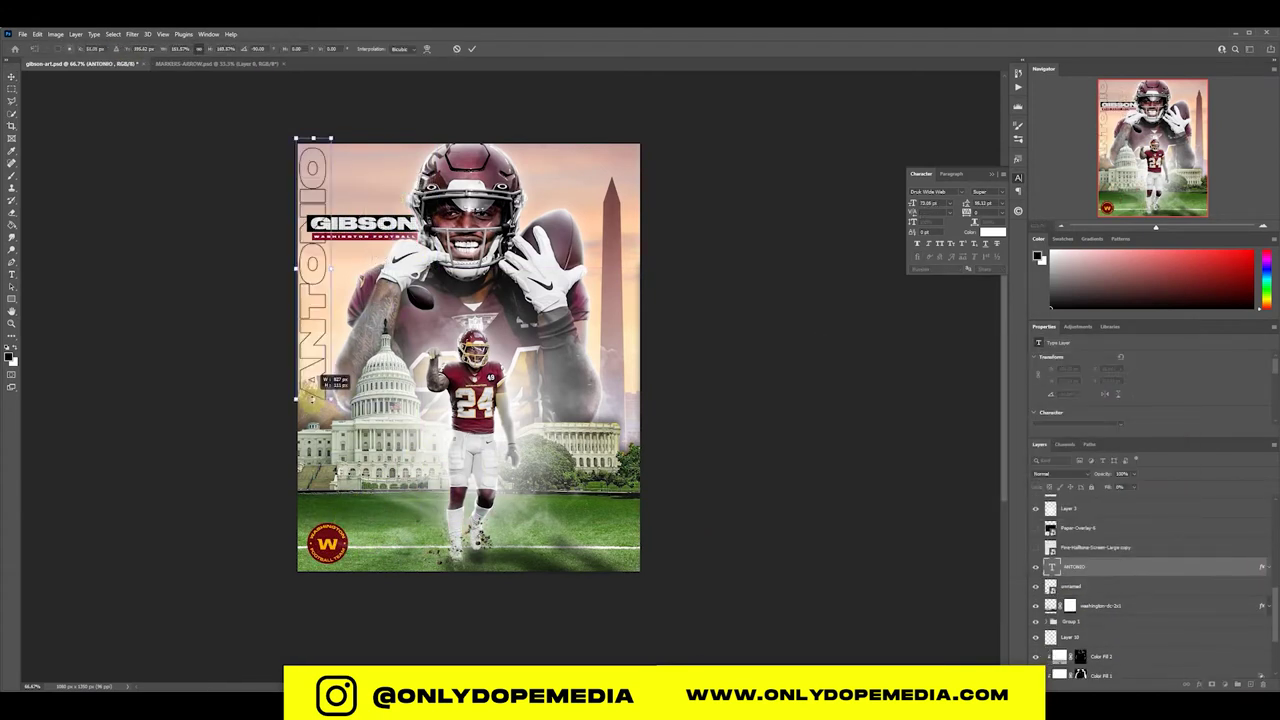
key("Return")
left_click_drag(320, 368, 340, 290)
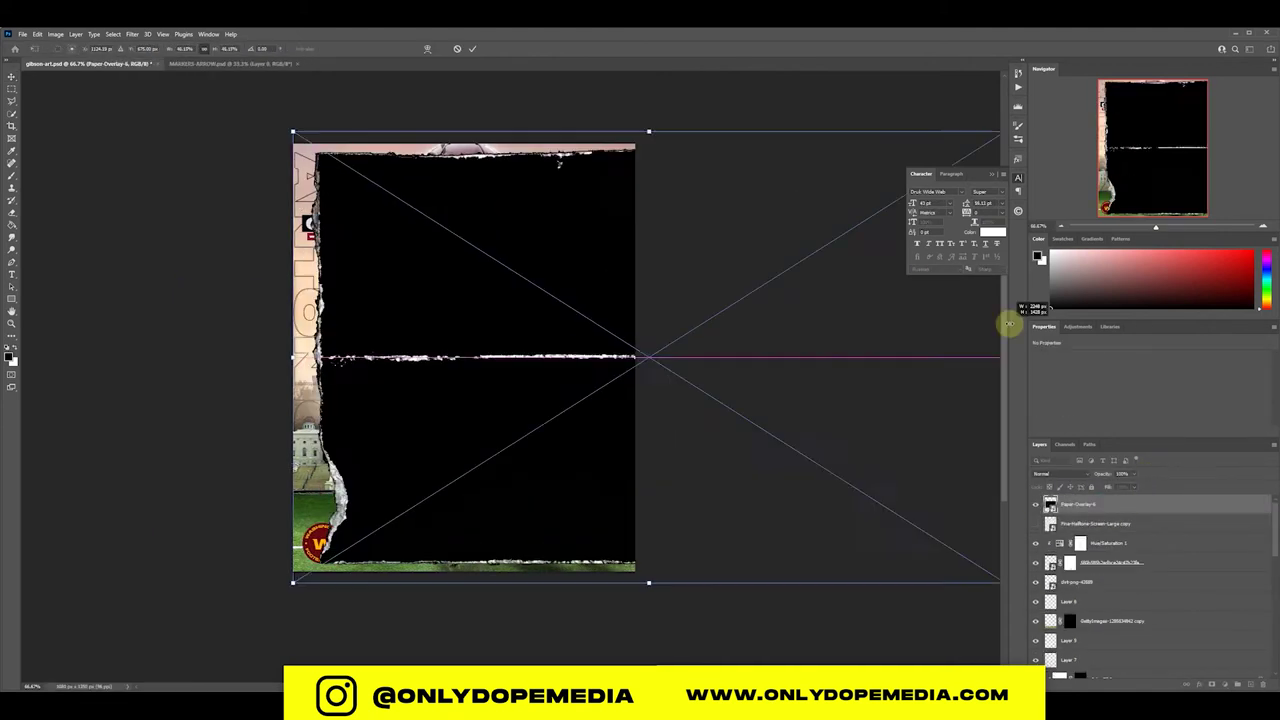
- Try blend modes on the black paper overlay so only its creases show
left_click(1045, 473)
left_click(1060, 560)
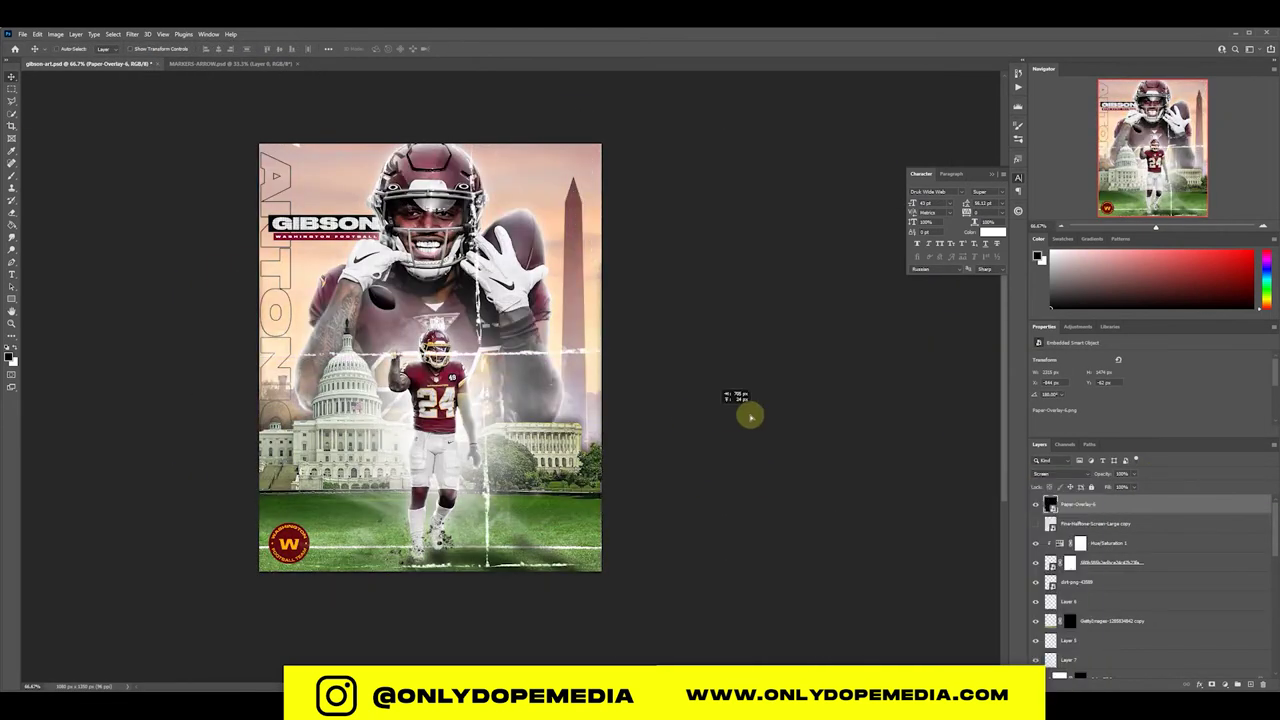
left_click(1045, 473)
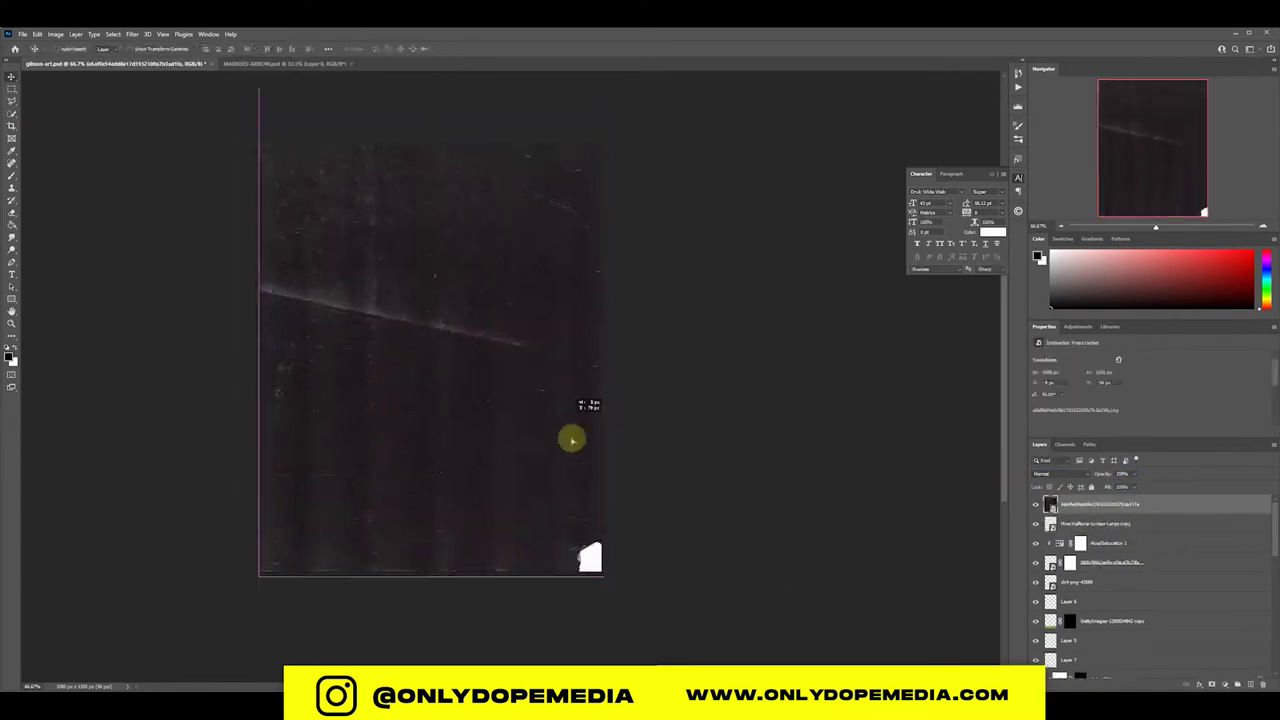
left_click(1045, 473)
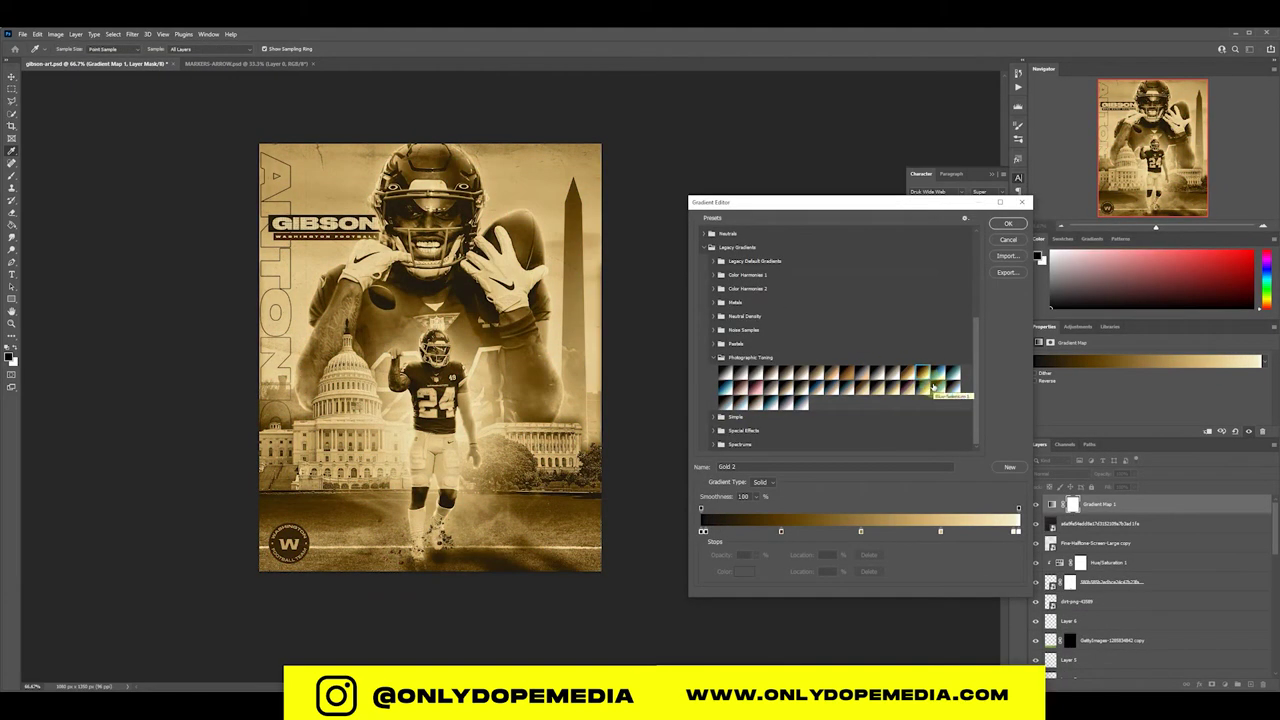
- Keep the gold Photographic Toning gradient map, delete the extra one, and blend in Soft Light
left_click(907, 393)
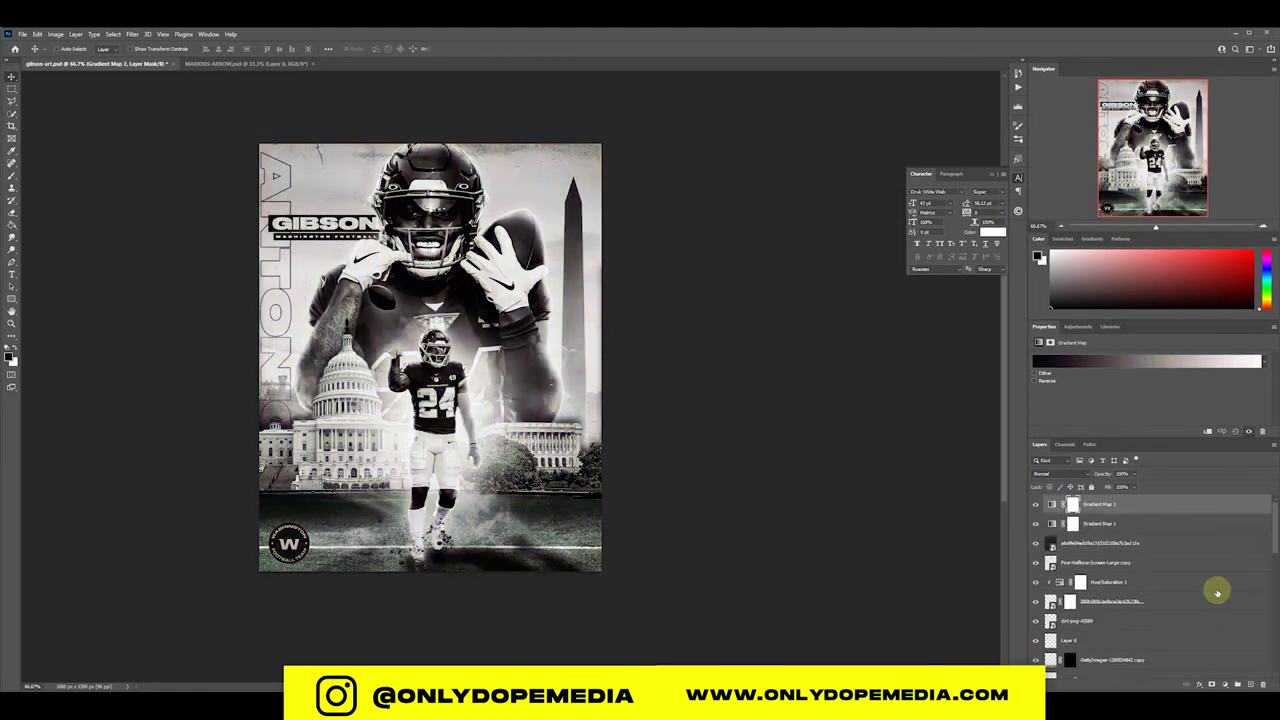
key("Delete")
left_click(1045, 473)
- Add an Exposure adjustment with the offset nudged slightly darker
left_click(1065, 560)
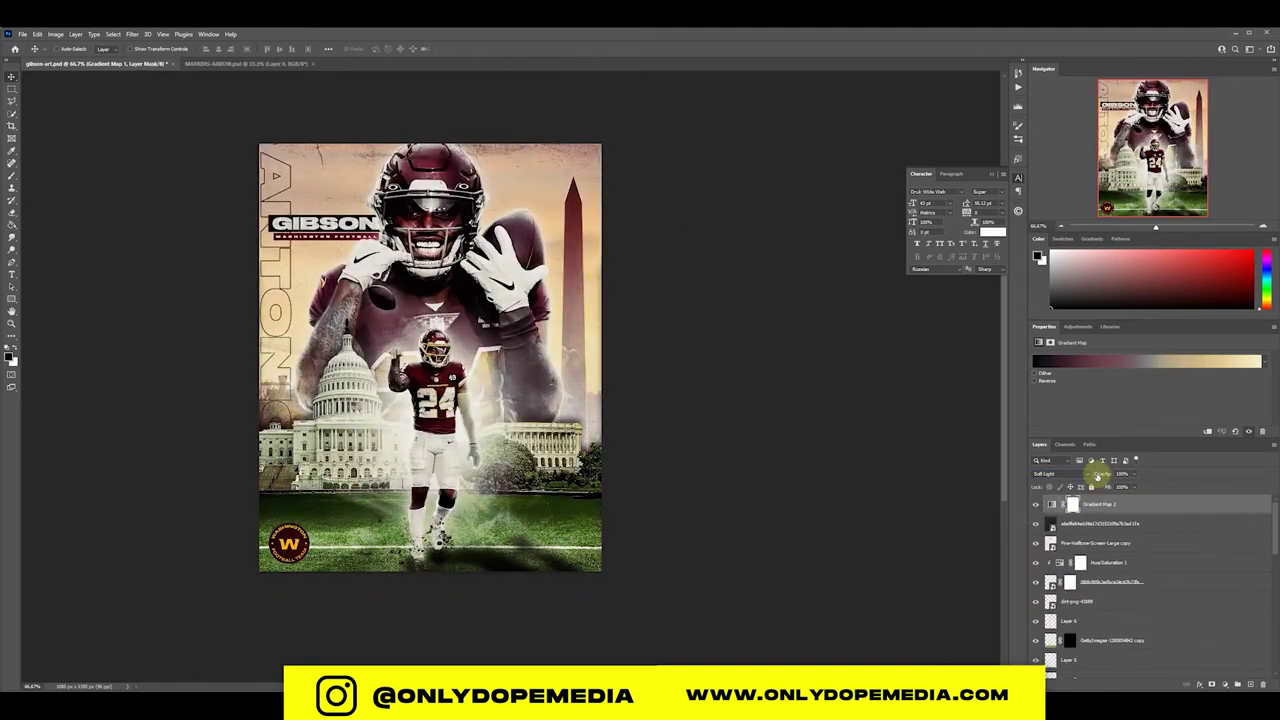
left_click(1226, 684)
left_click(1238, 574)
left_click_drag(1154, 378, 1145, 378)
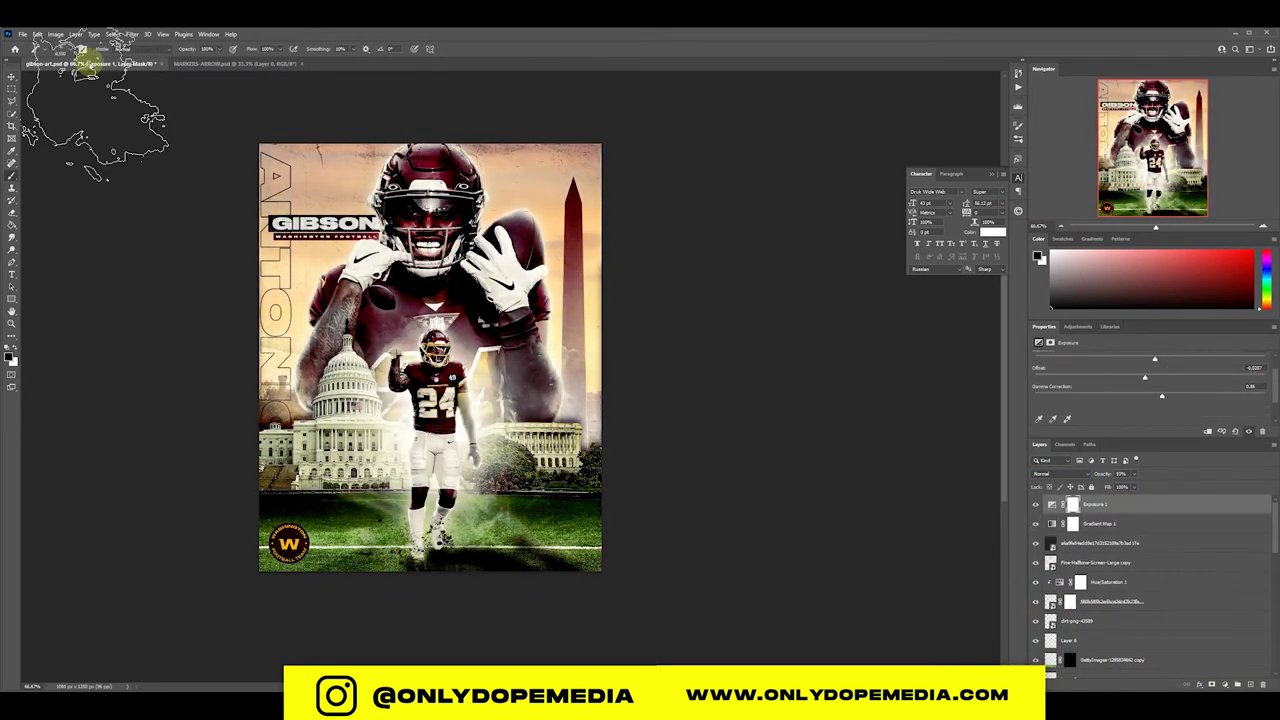
- Stamp two lightning bolts on a new layer with a lightning brush
key("v")
left_click(1073, 523)
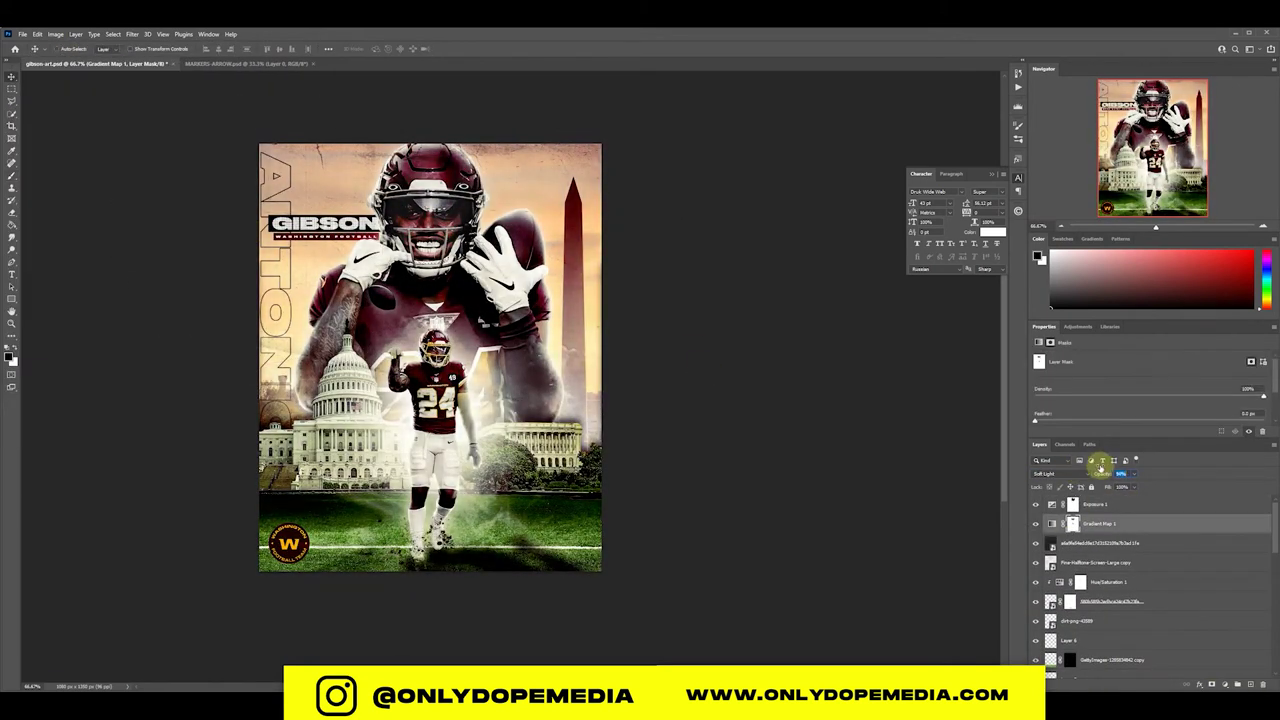
key("ctrl+shift+alt+n")
key("b")
left_click(40, 48)
left_click(60, 200)
left_click(519, 345)
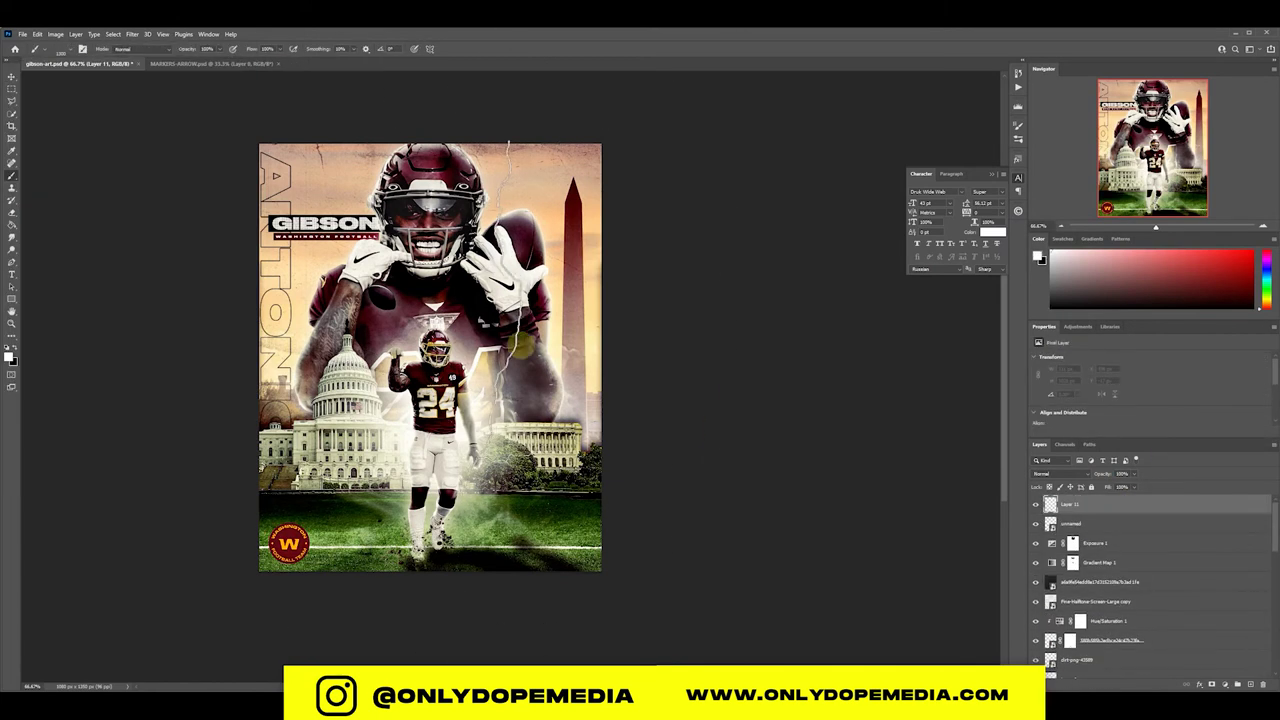
- Move Layer 12 above Color Fill 3 in the Layers panel
left_click(40, 48)
left_click(686, 343)
scroll(1134, 606, "down", 5)
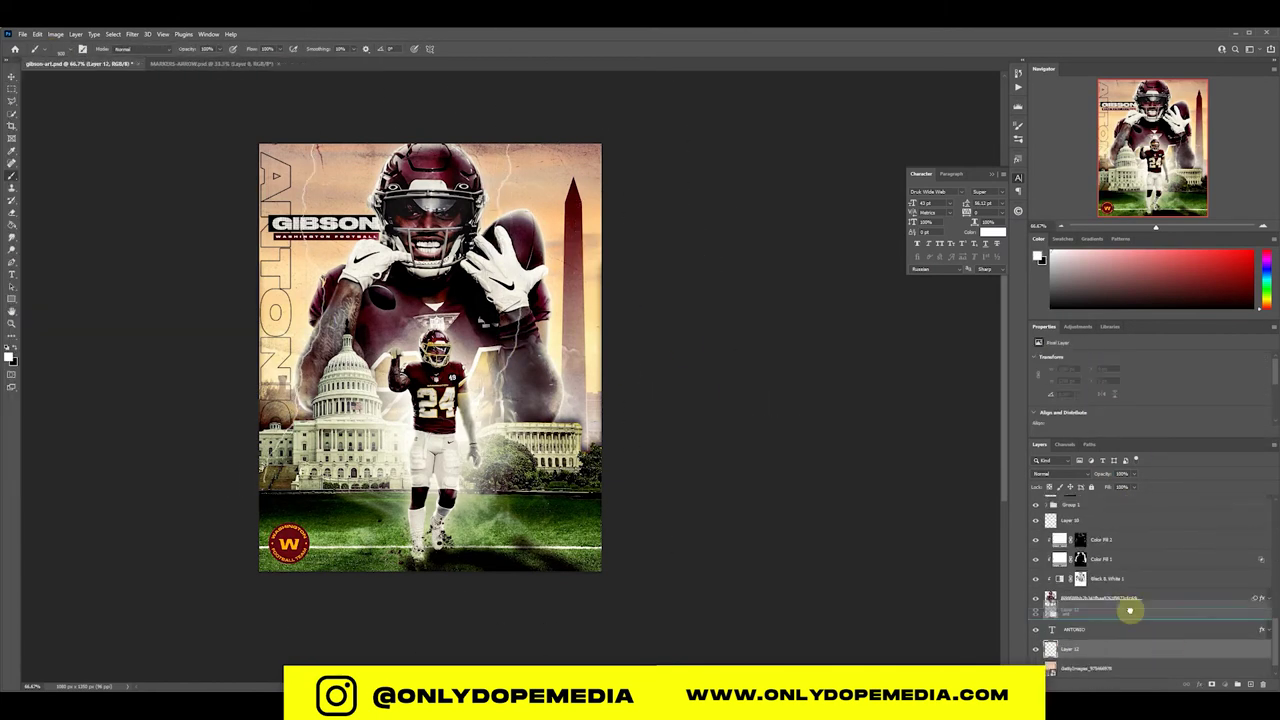
left_click(1105, 614)
left_click_drag(1105, 614, 1105, 560)
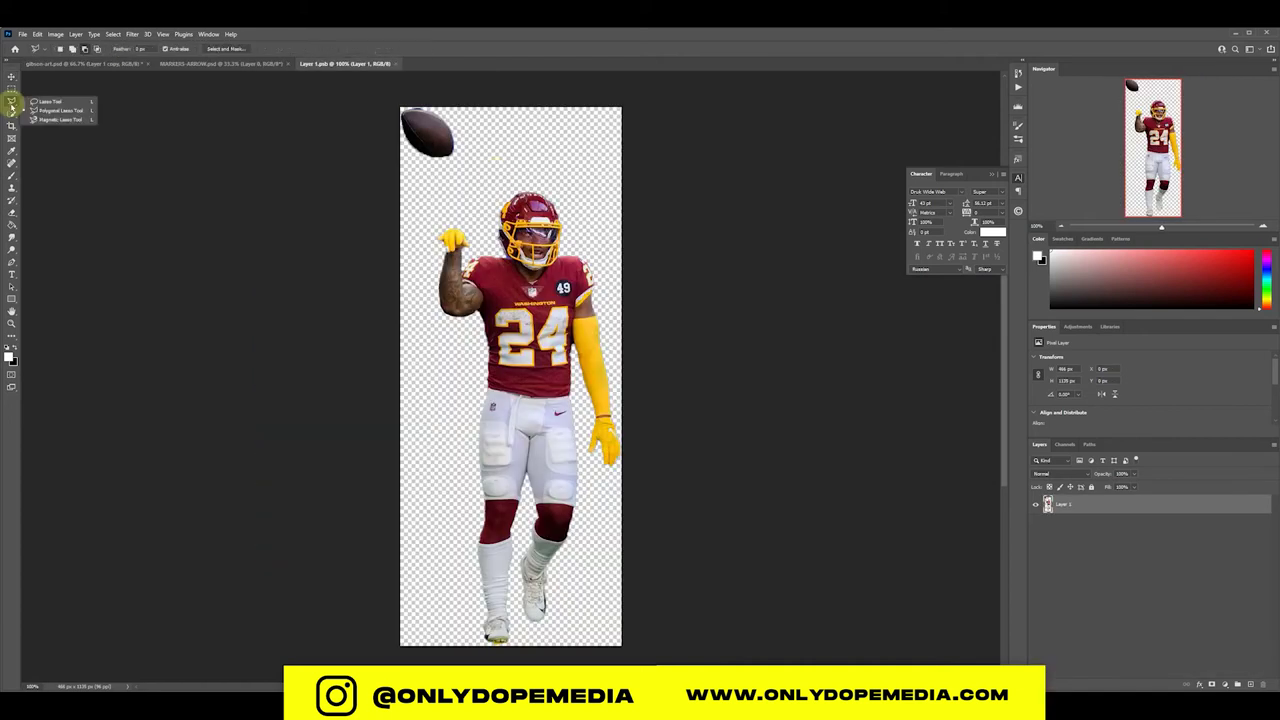
- Move the duplicated football down beside the player's hip, then save and close the player document
left_click_drag(428, 128, 440, 395)
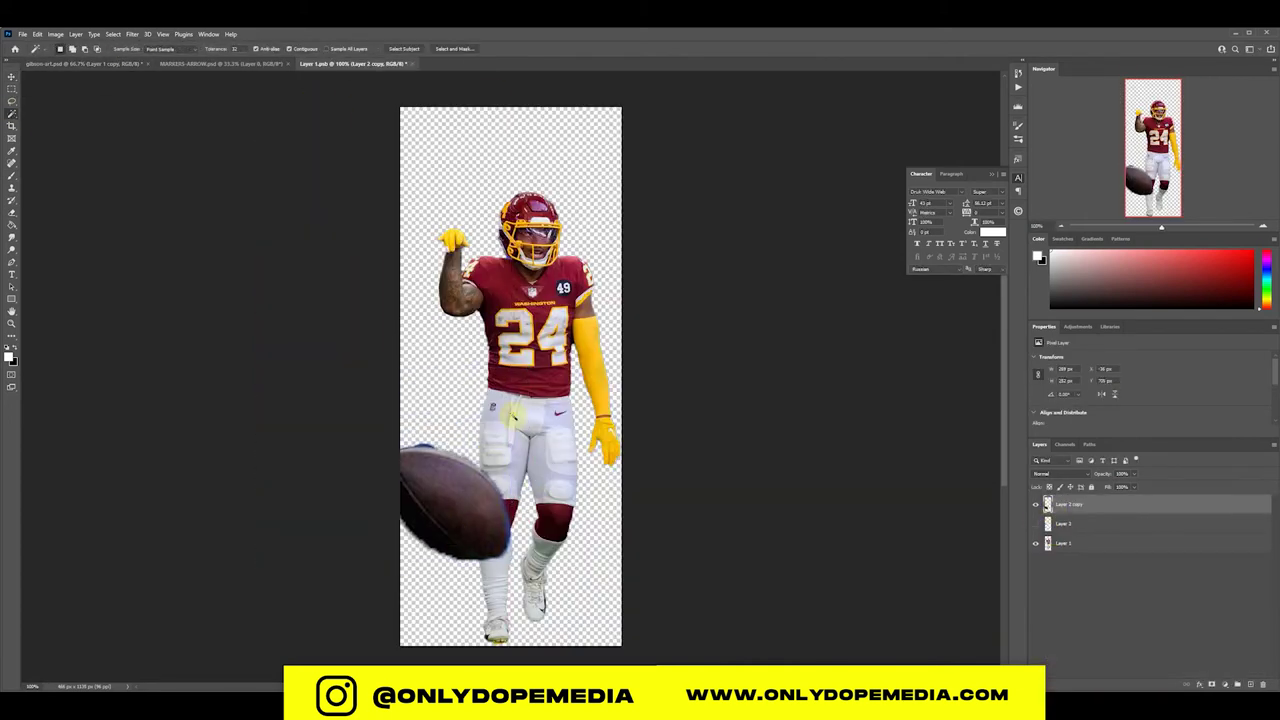
key("ctrl+w")
left_click(743, 331)
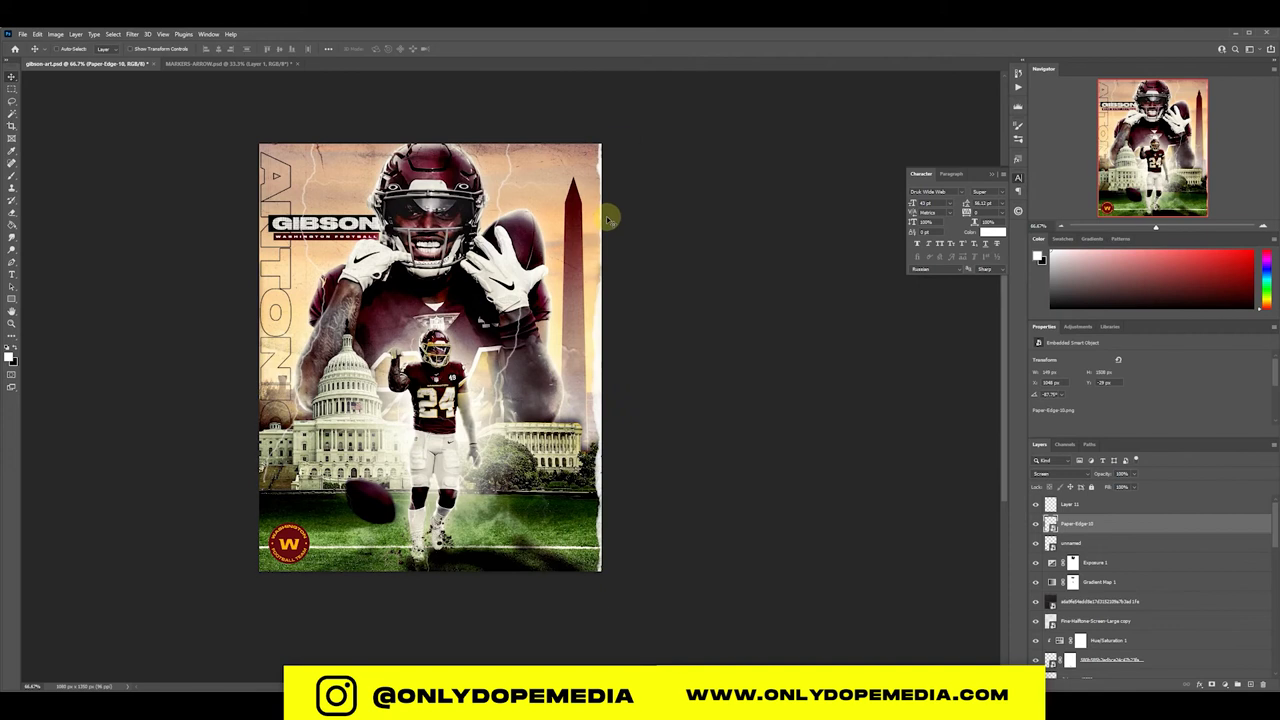
- Duplicate the Paper-Edge-10 strip, placing copies on the poster's left side and rotated across the top
key("ctrl+j")
left_click(37, 34)
left_click(195, 418)
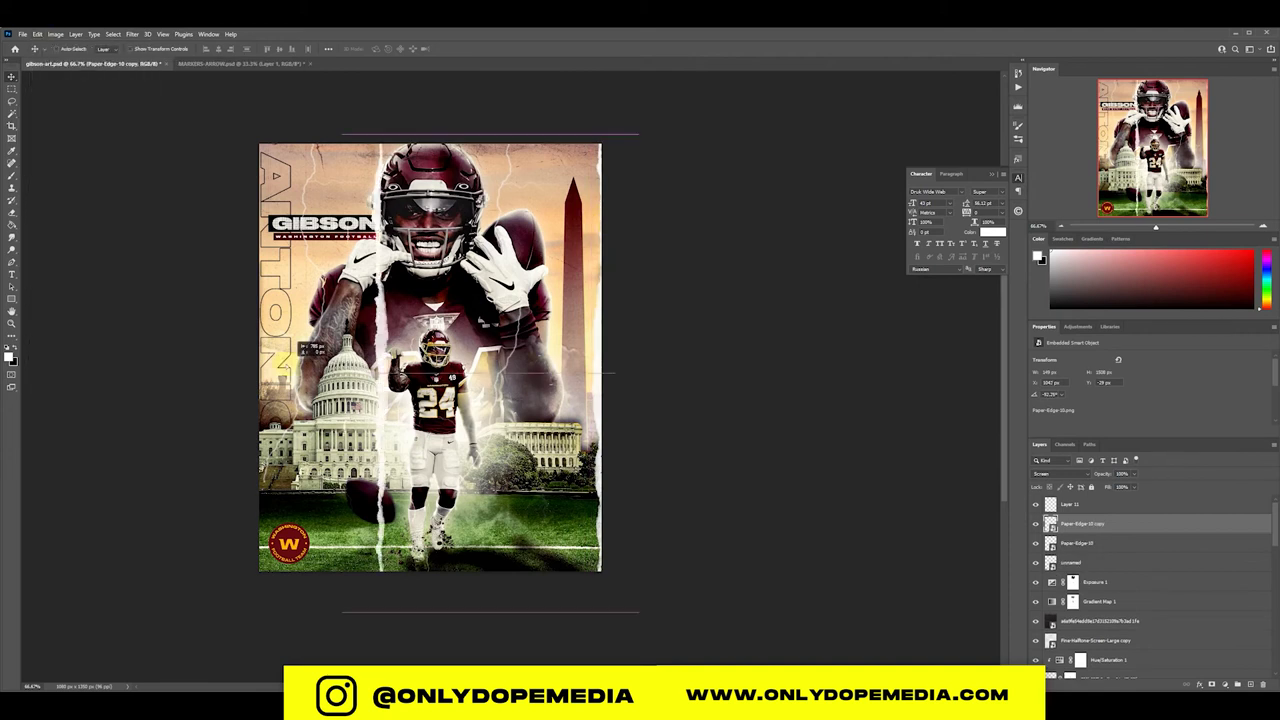
key("ctrl+j")
key("ctrl+t")
left_click_drag(215, 128, 155, 147)
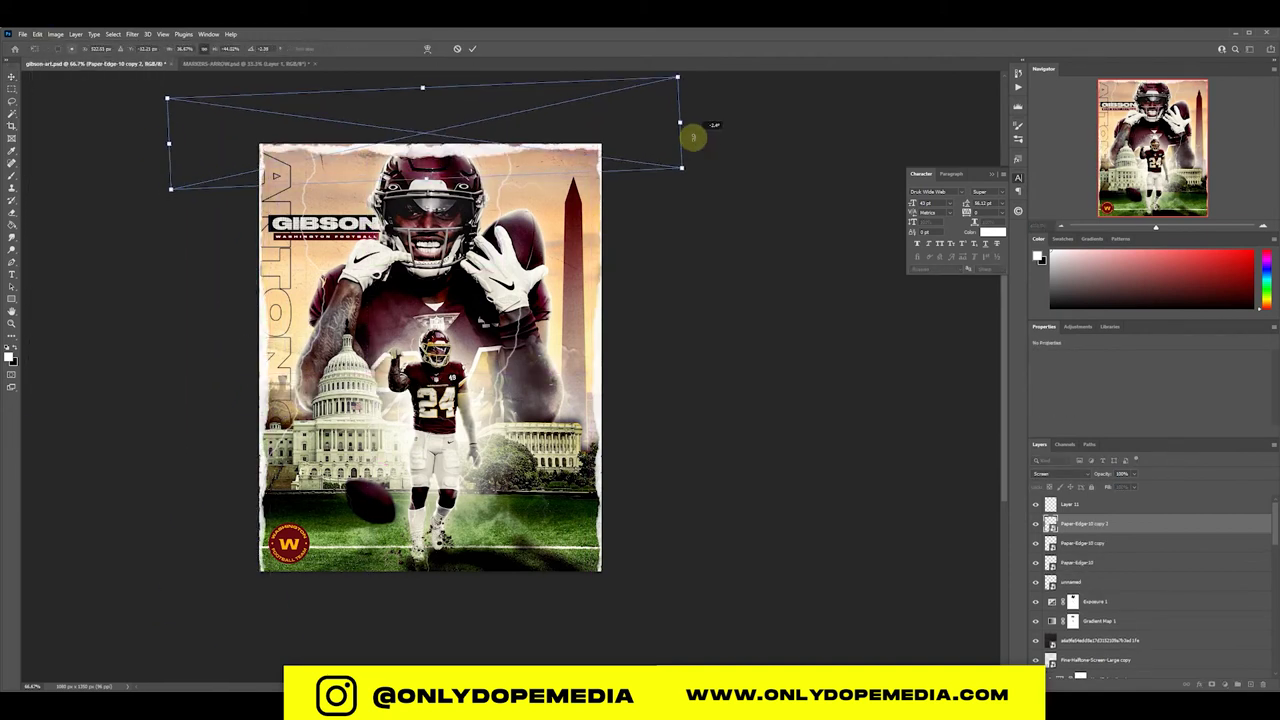
key("Return")
- Add another strip copy along the poster's bottom edge and select the artwork group
key("ctrl+j")
left_click_drag(433, 150, 433, 583)
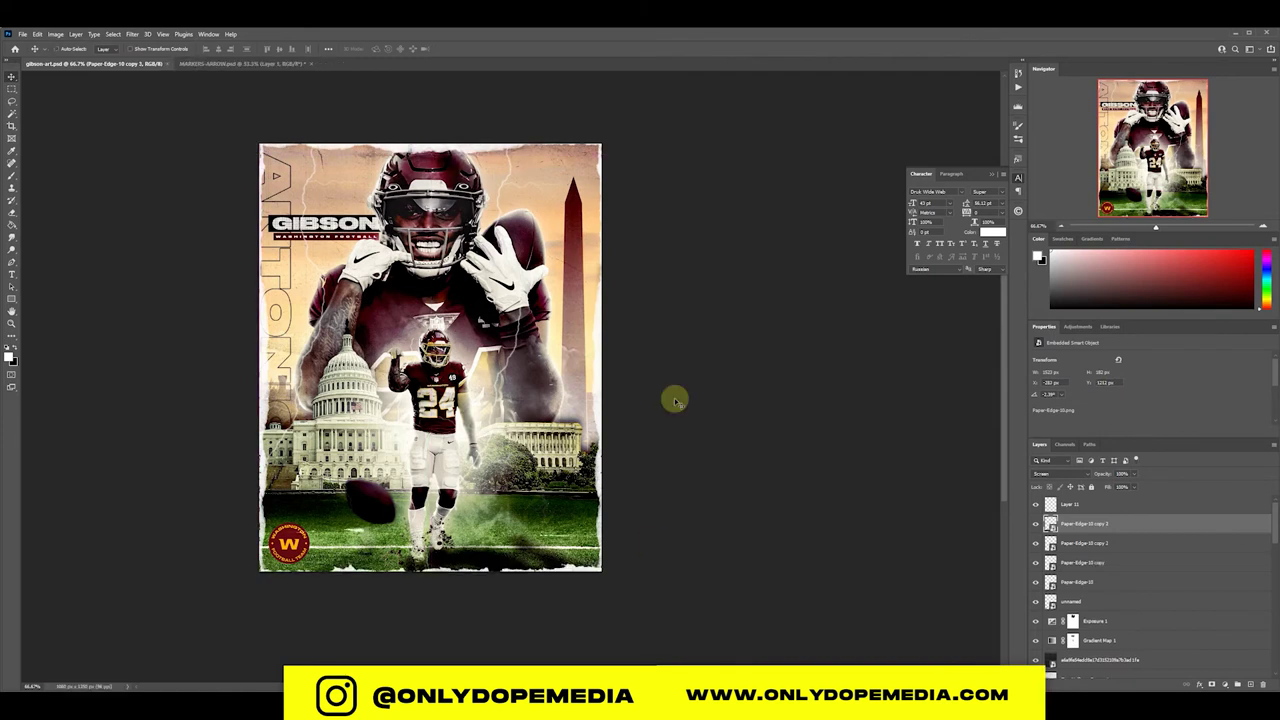
left_click(1045, 500)
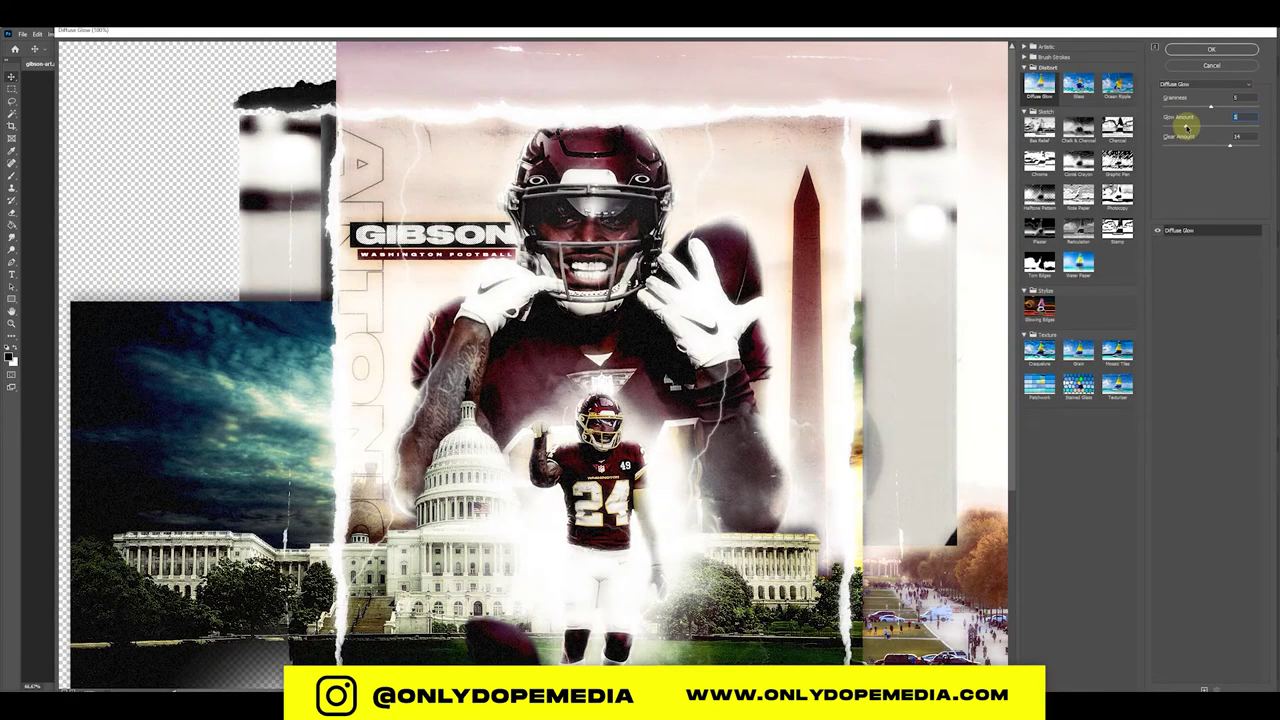
- Apply Diffuse Glow, set the glow layer to Lighter Color, and add a layer mask
left_click(1205, 49)
left_click(1073, 477)
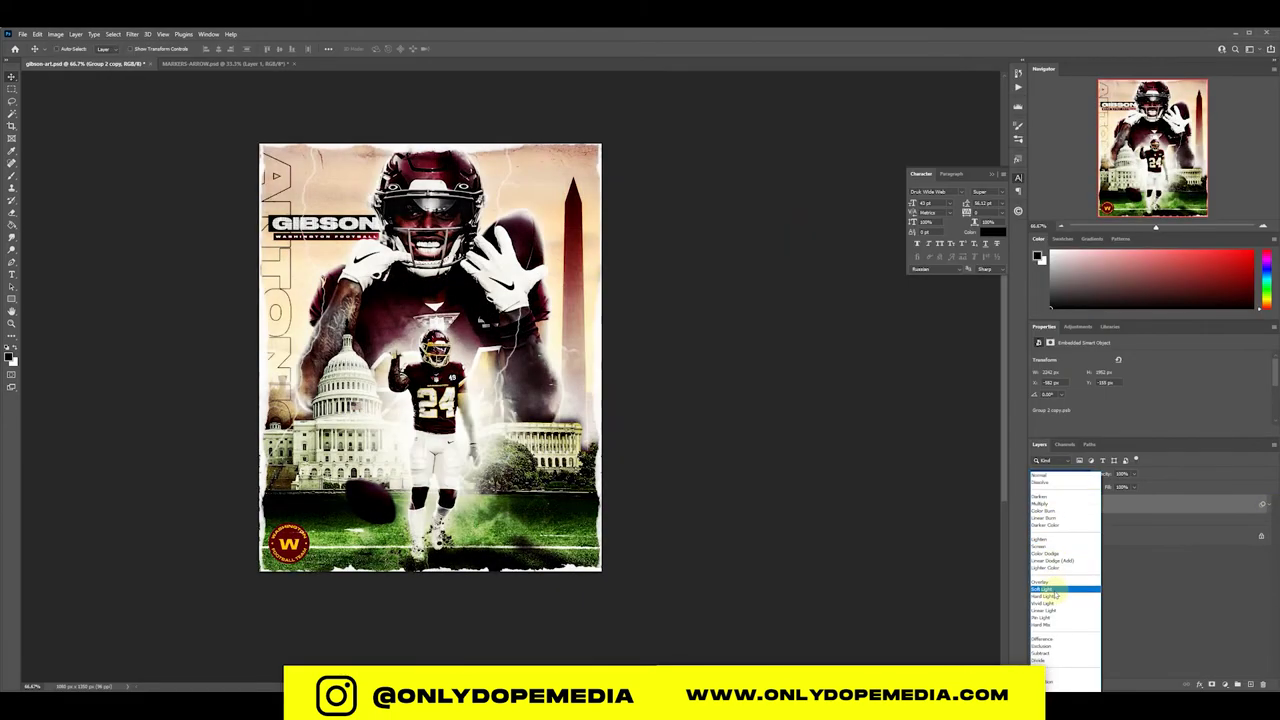
left_click(1045, 666)
left_click(1212, 685)
- Brush the glow away from the centre figure, then raise Camera Raw Clarity to +15
key("b")
left_click(62, 49)
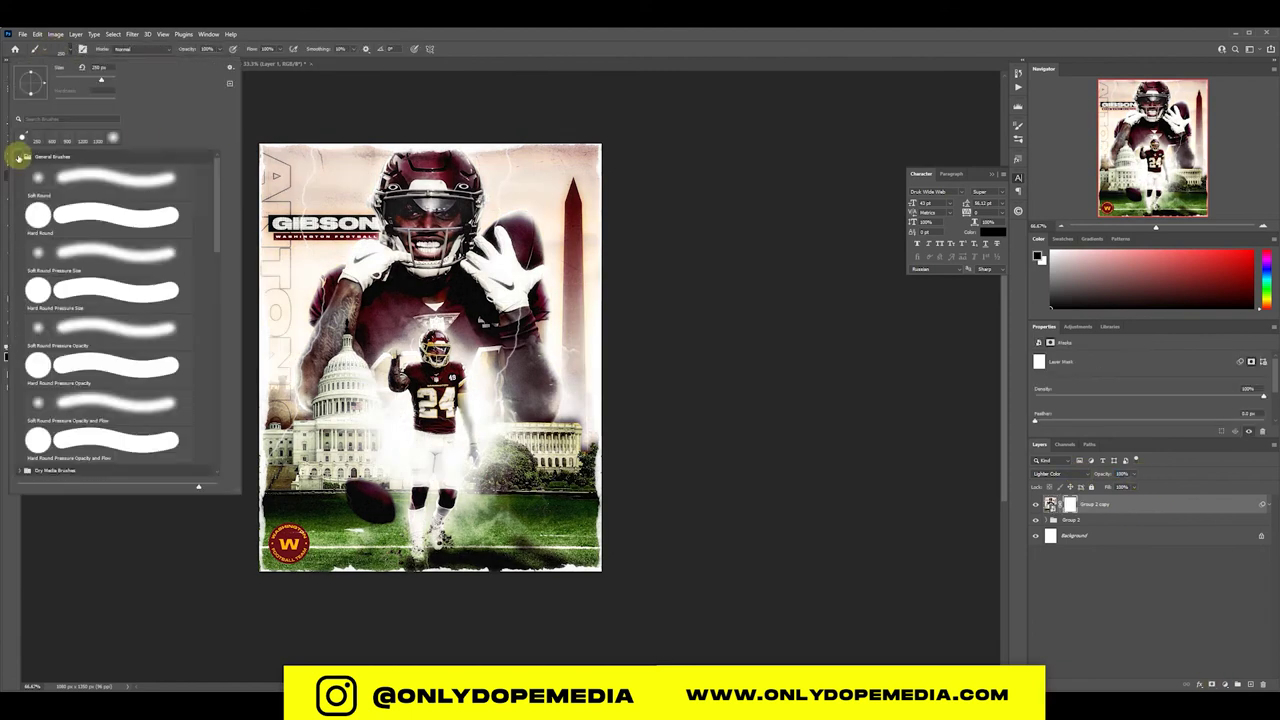
key("Escape")
mouse_move(247, 324)
left_mouse_down()
mouse_move(512, 265)
mouse_move(573, 346)
left_mouse_up()
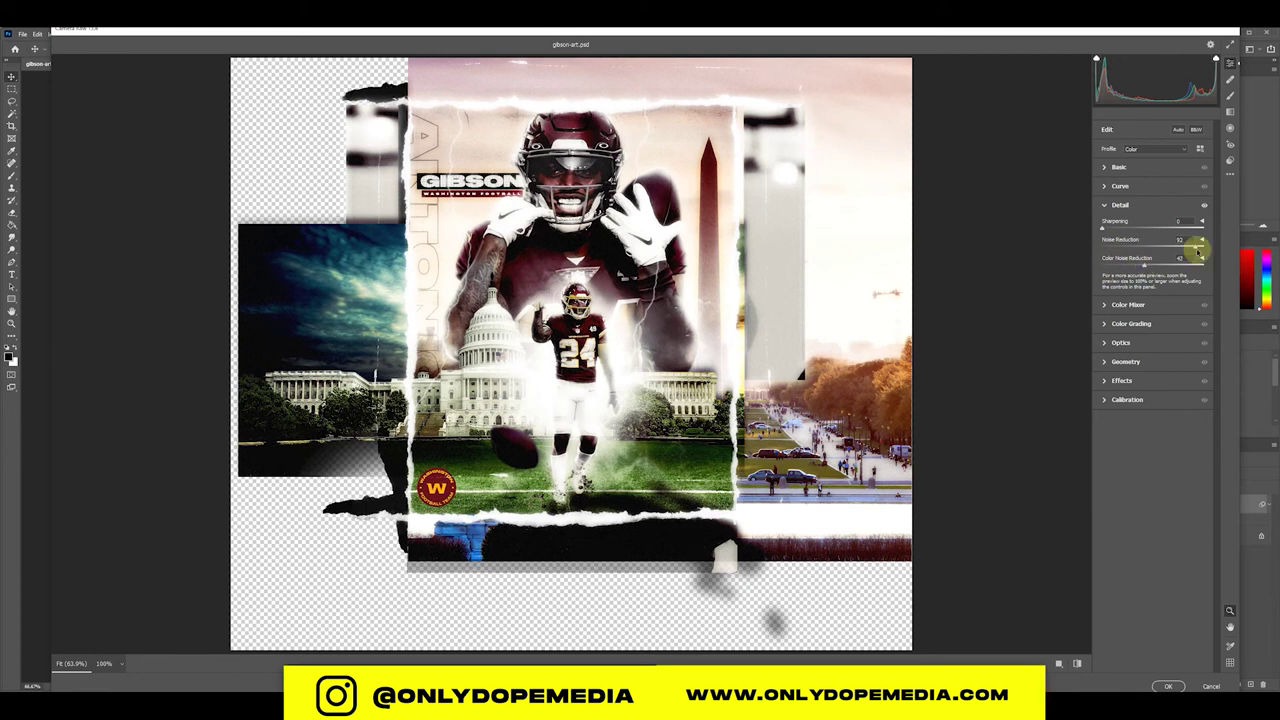
left_click(1118, 167)
left_click_drag(1153, 350, 1162, 355)
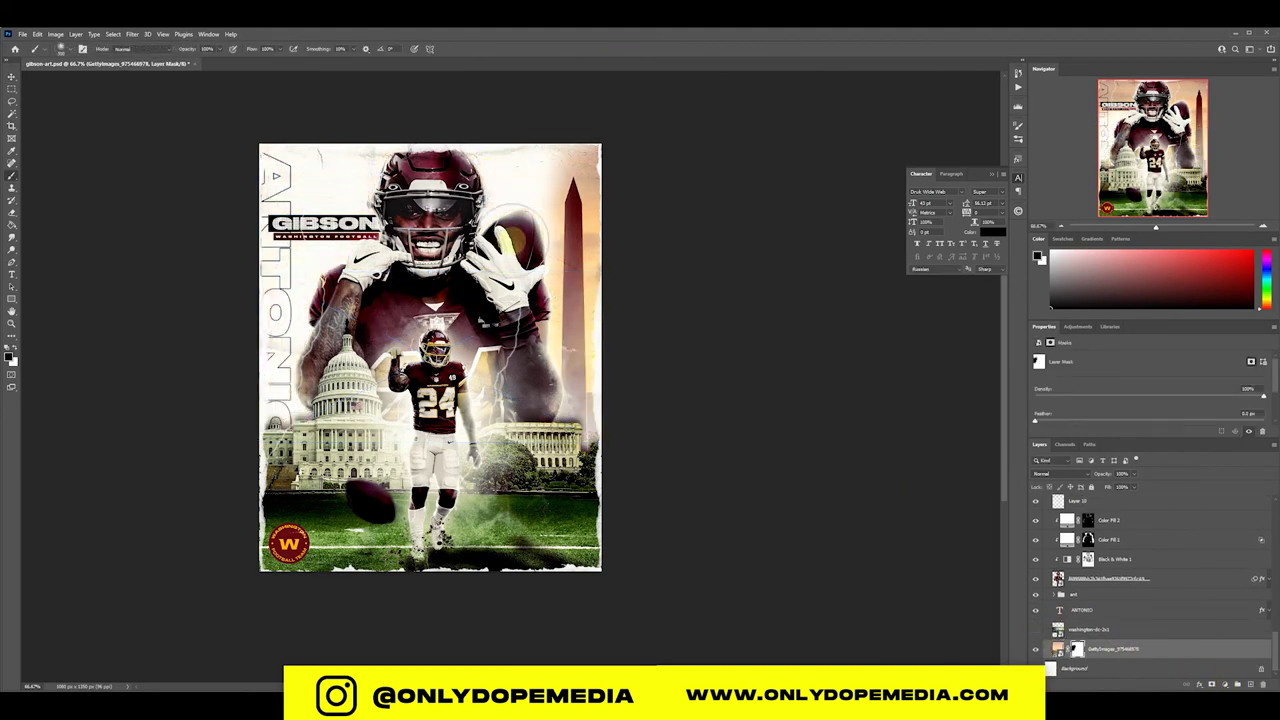
- Reveal orange sky at the top, then move washington-dc below the Getty layer and enlarge it
left_click_drag(516, 236, 320, 170)
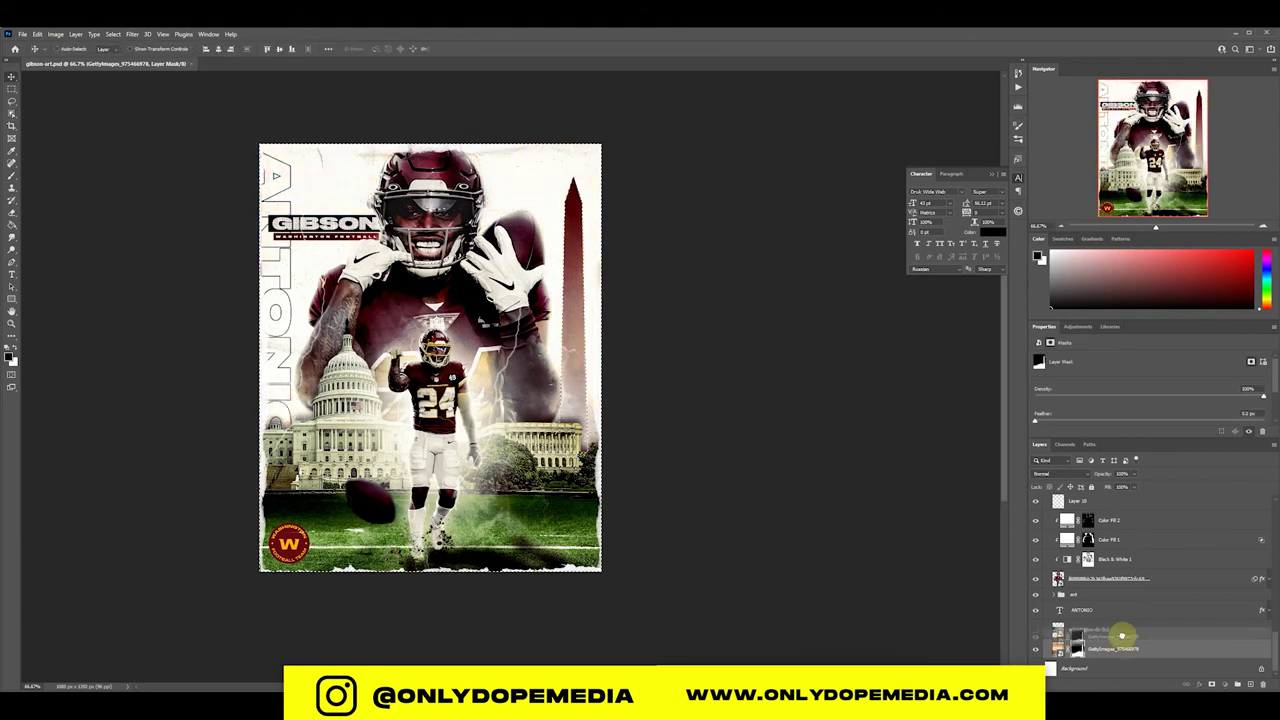
left_click_drag(1122, 636, 1122, 650)
left_click_drag(275, 176, 480, 295)
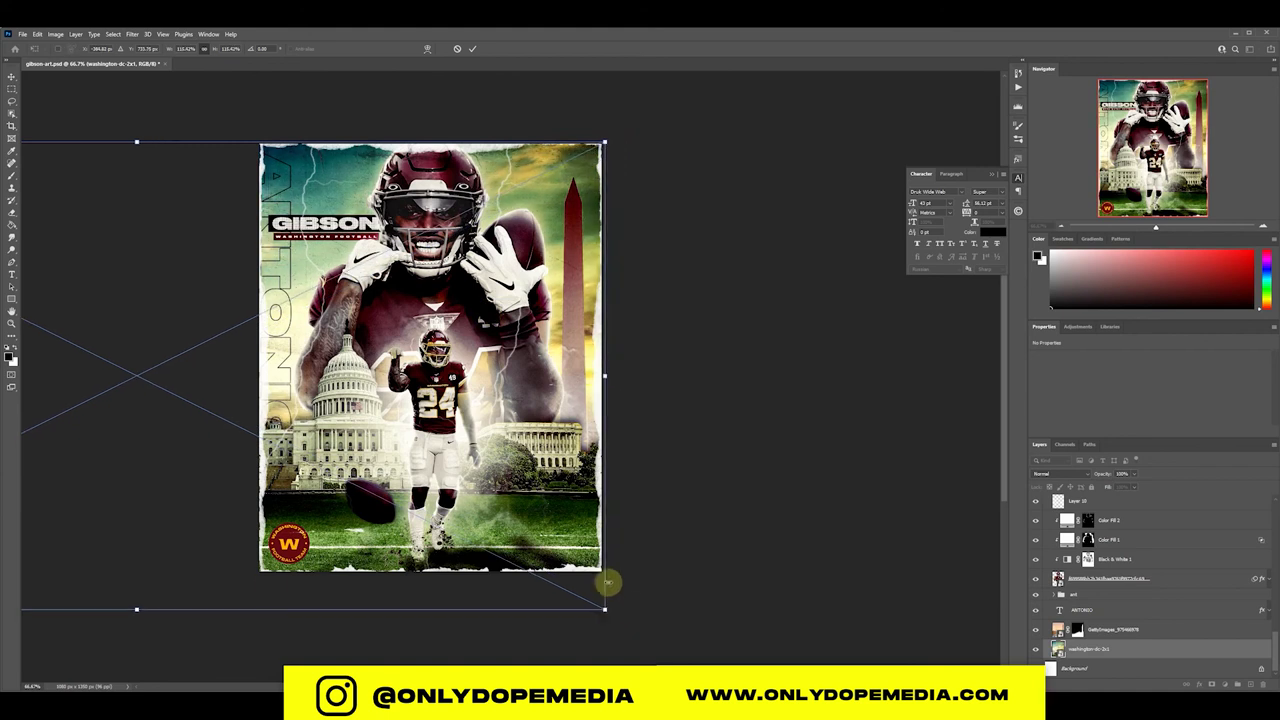
left_click_drag(480, 295, 343, 491)
key("Return")
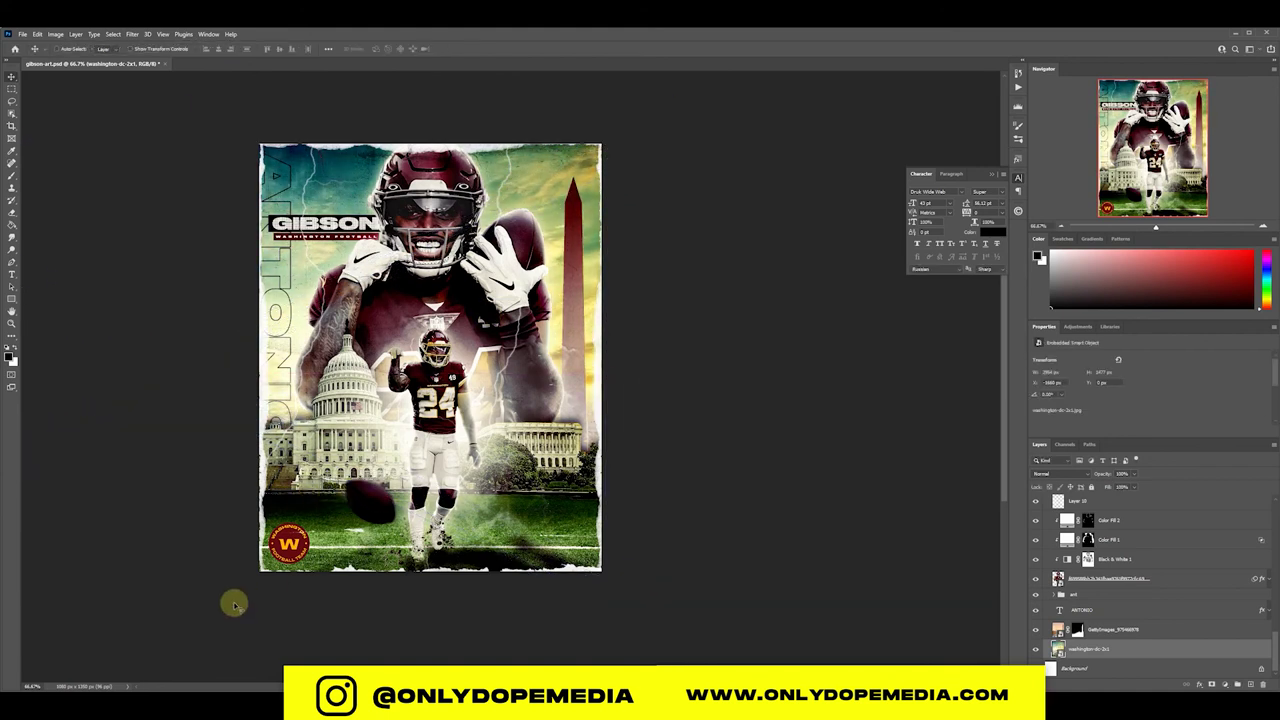